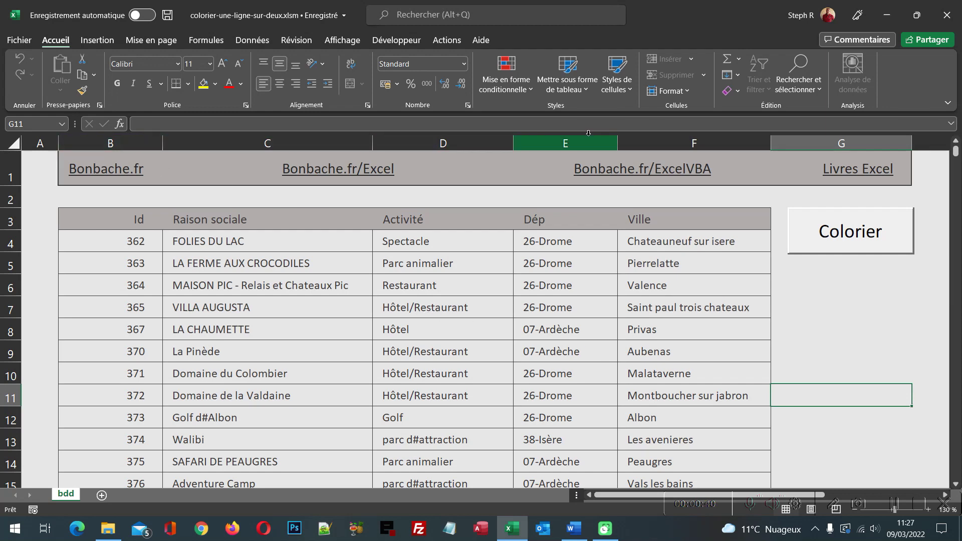
Open the Colorier button's colorier_Click macro in the VBA editor
{"action": "scroll", "coordinate": [651, 326], "scroll_direction": "down", "scroll_amount": 5}
{"action": "scroll", "coordinate": [651, 326], "scroll_direction": "down", "scroll_amount": 14}
{"action": "scroll", "coordinate": [651, 327], "scroll_direction": "down", "scroll_amount": 4}
{"action": "scroll", "coordinate": [650, 326], "scroll_direction": "down", "scroll_amount": 6}
{"action": "scroll", "coordinate": [651, 326], "scroll_direction": "down", "scroll_amount": 11}
{"action": "scroll", "coordinate": [651, 327], "scroll_direction": "down", "scroll_amount": 7}
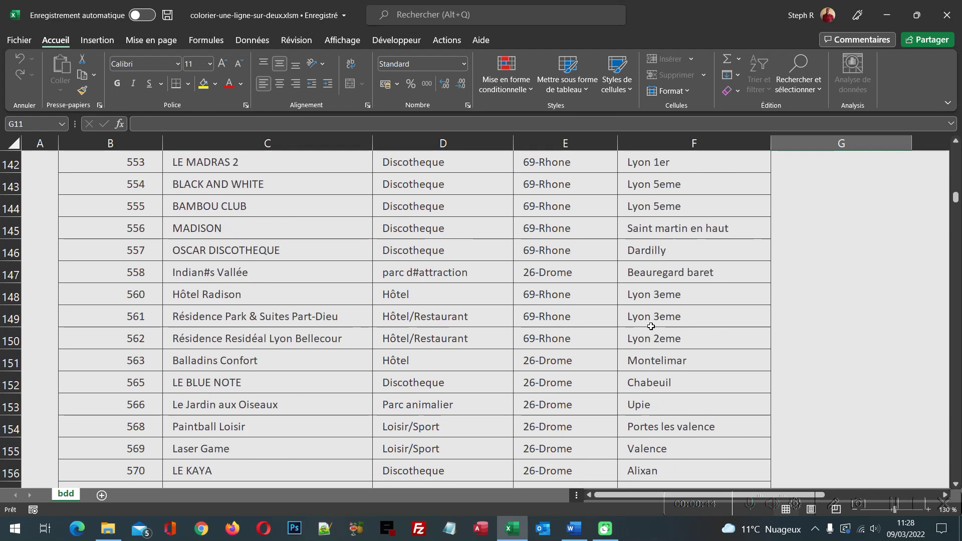
{"action": "scroll", "coordinate": [650, 327], "scroll_direction": "down", "scroll_amount": 8}
{"action": "key", "text": "ctrl+Home"}
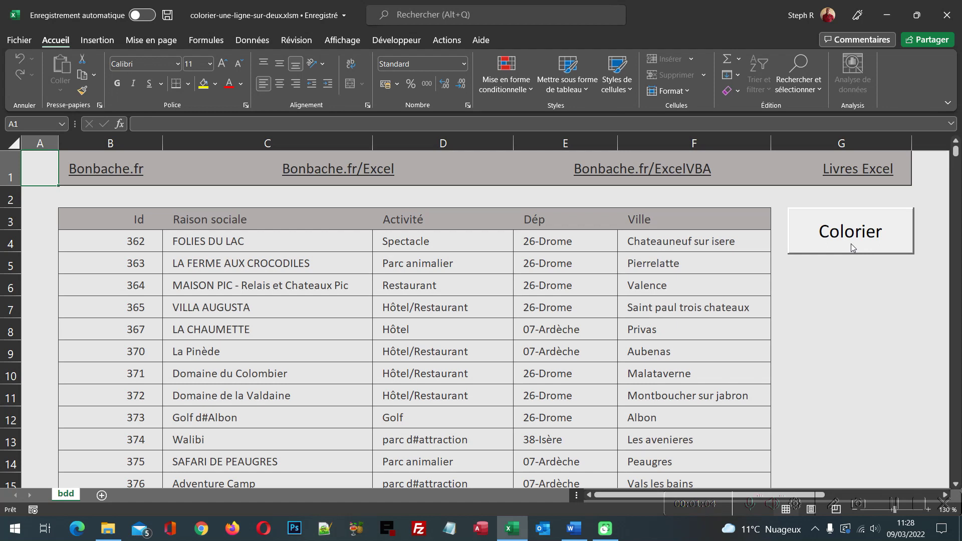
{"action": "double_click", "coordinate": [851, 243]}
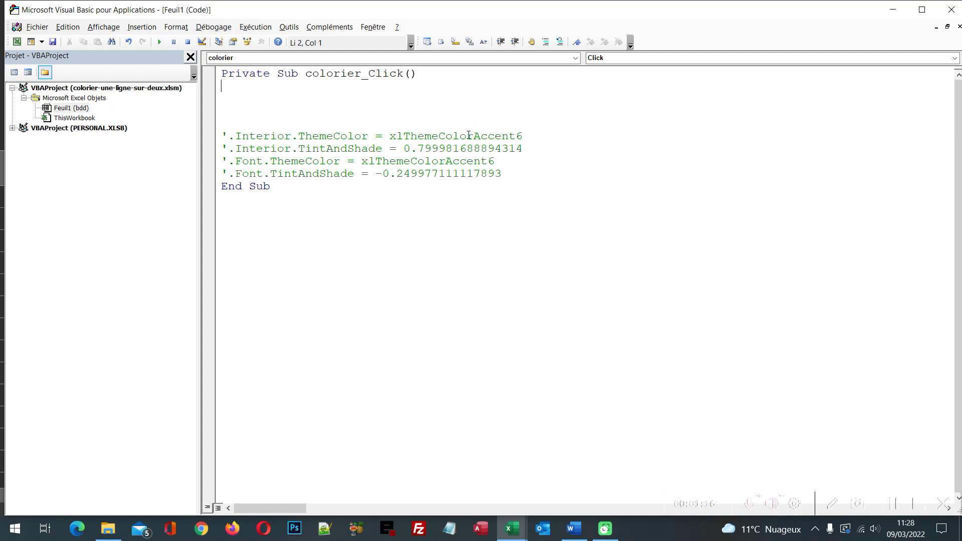
Start a declaration line 'Dim tableau as range:' on the empty line after the header
{"action": "double_click", "coordinate": [368, 75]}
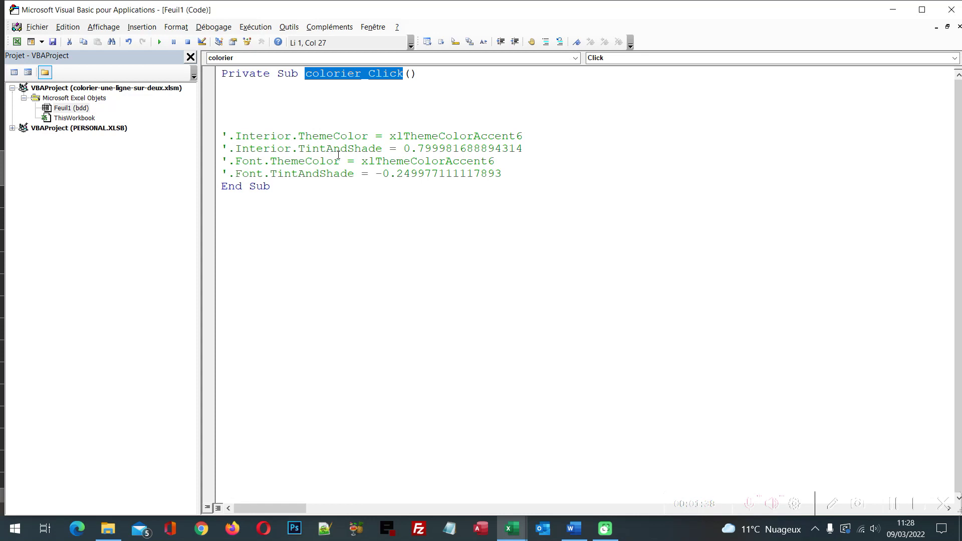
{"action": "double_click", "coordinate": [428, 174]}
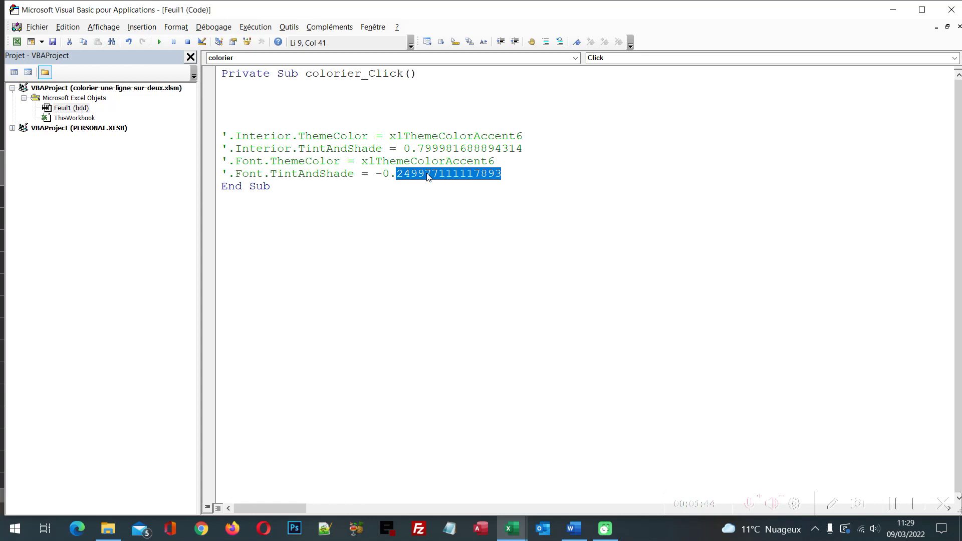
{"action": "left_click", "coordinate": [324, 92]}
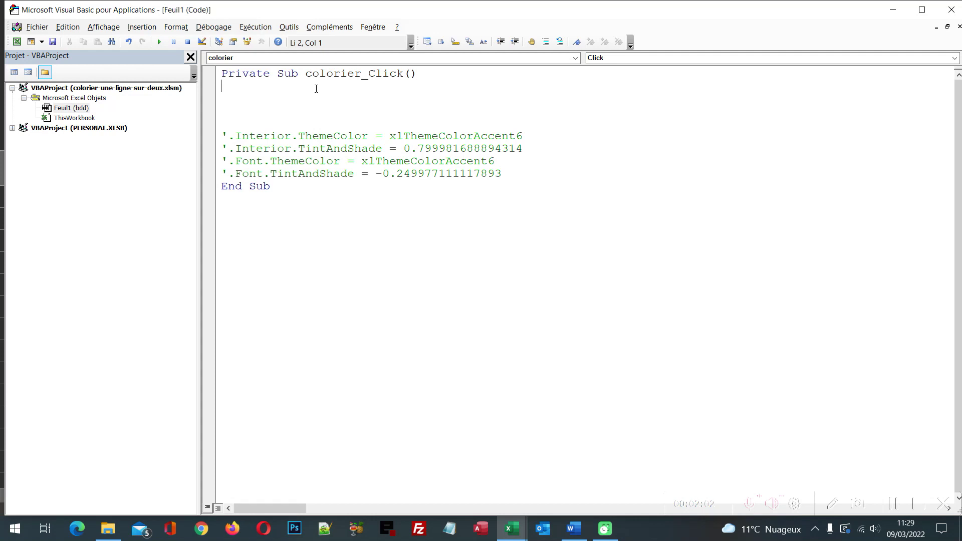
{"action": "type", "text": "Dim tableau "}
{"action": "type", "text": "as range"}
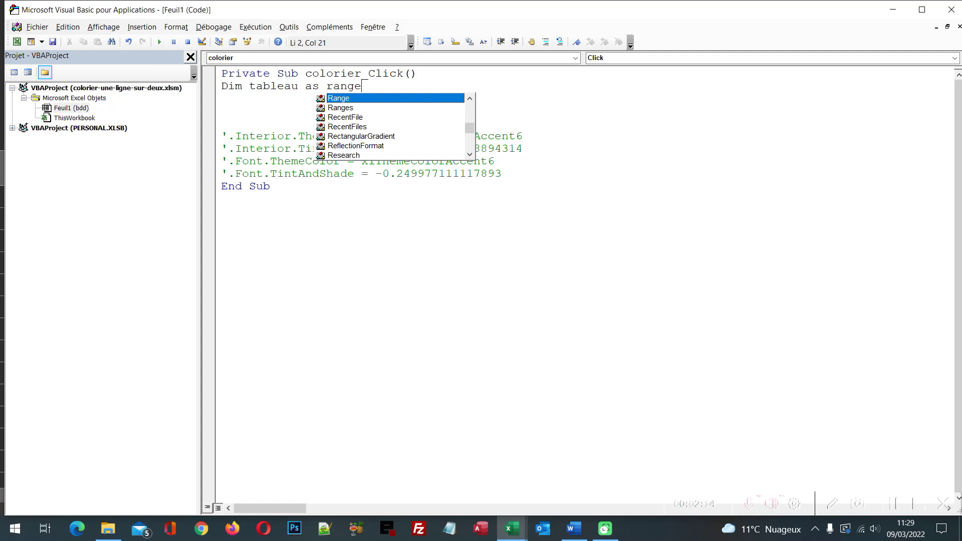
{"action": "type", "text": ":"}
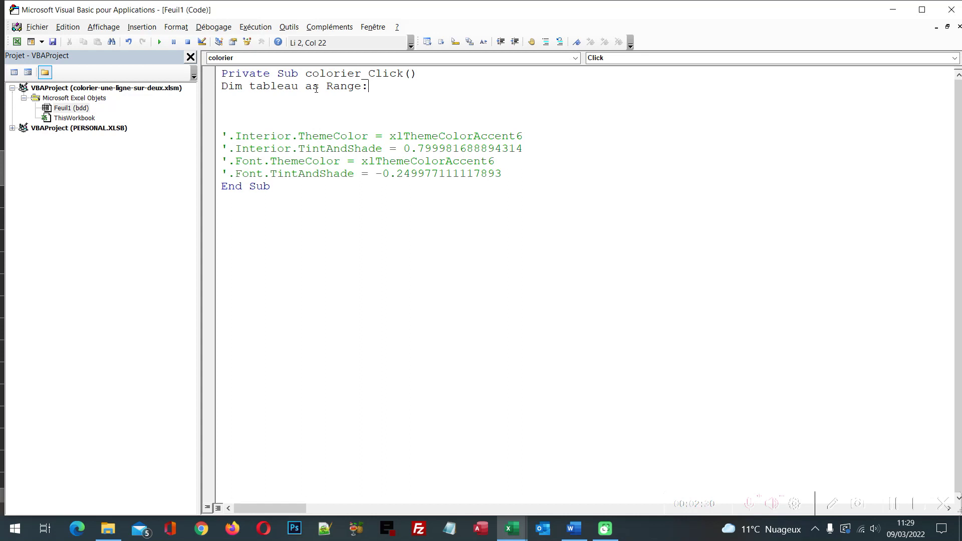
Add 'Dim ligne As Range' to the declaration and a 'Set tableau = Selection' line
{"action": "type", "text": "Dim ligne as range"}
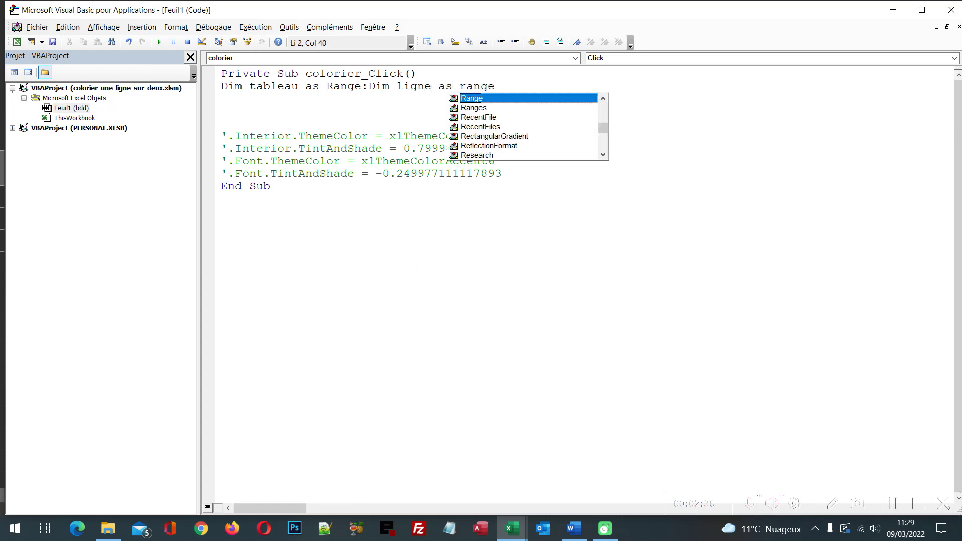
{"action": "key", "text": "Return"}
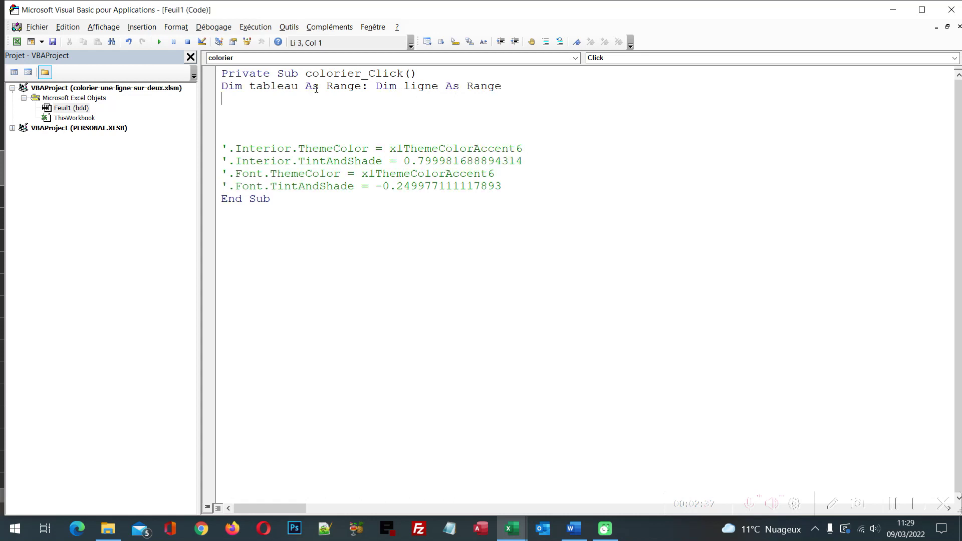
{"action": "key", "text": "Return"}
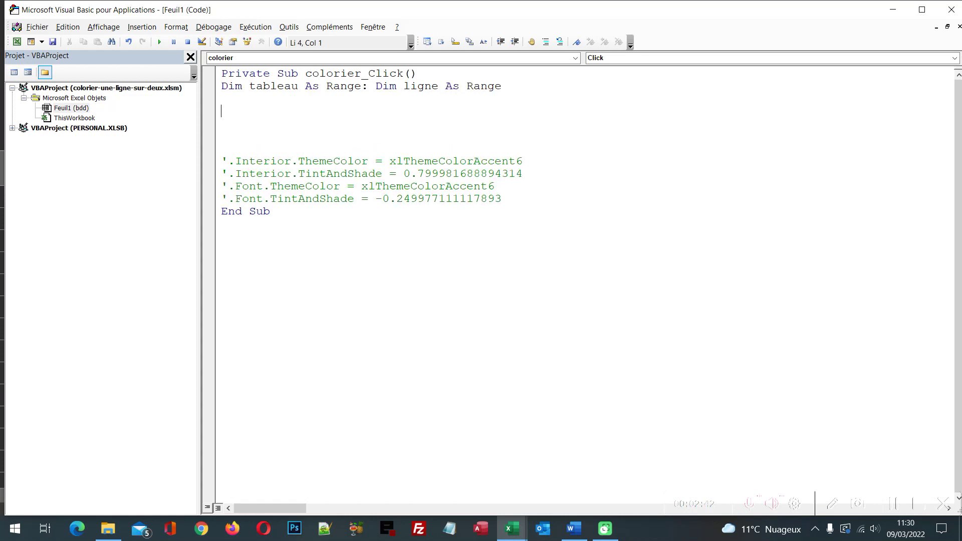
{"action": "type", "text": "set tableau "}
{"action": "type", "text": "= "}
{"action": "type", "text": "selection"}
{"action": "key", "text": "Return"}
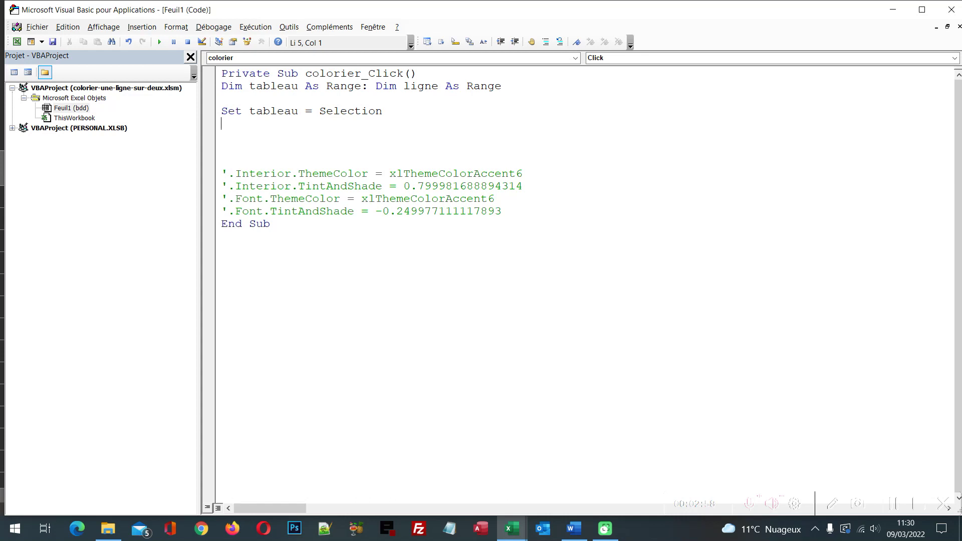
{"action": "key", "text": "Delete"}
{"action": "key", "text": "Delete"}
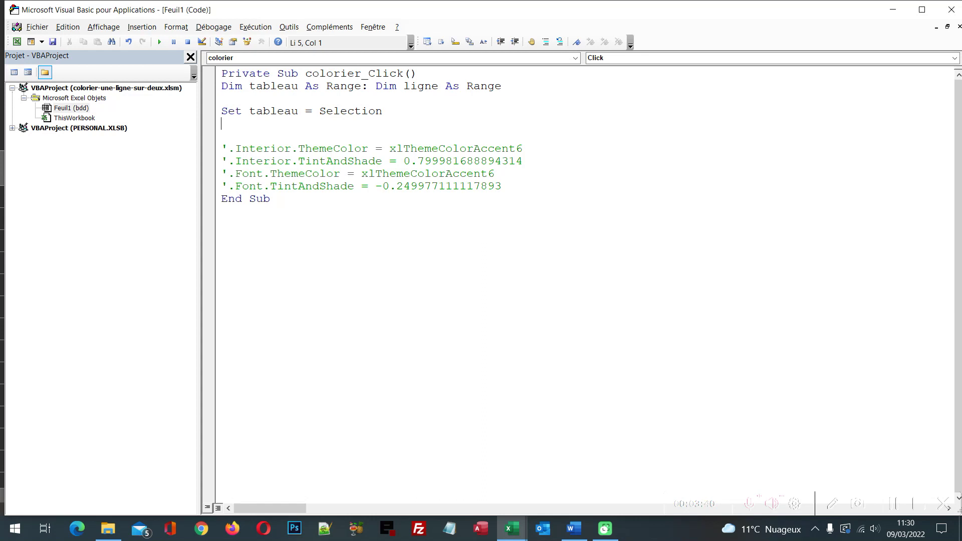
Add an 'If tableau.Rows.Count > 5 Then … Else … End If' block
{"action": "key", "text": "Return"}
{"action": "type", "text": "if tableau"}
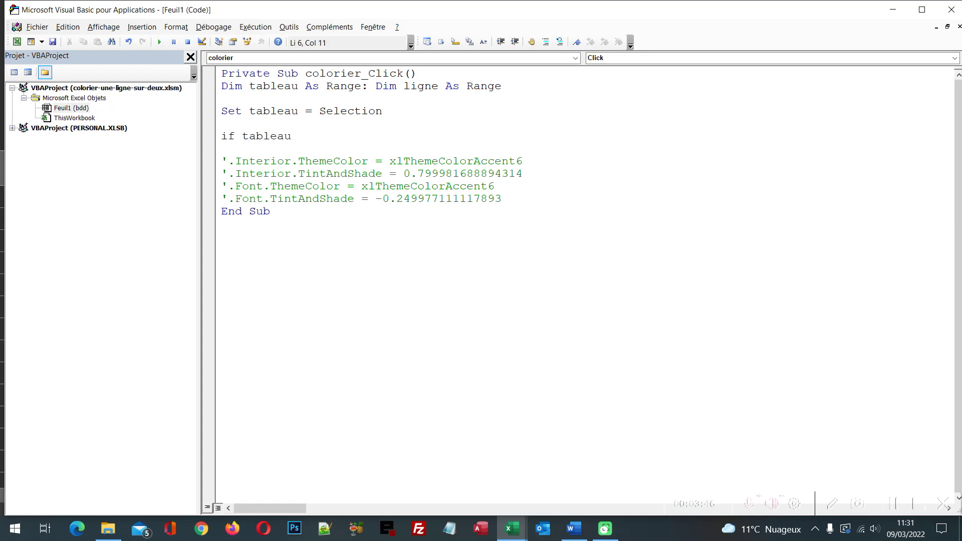
{"action": "type", "text": ".ro"}
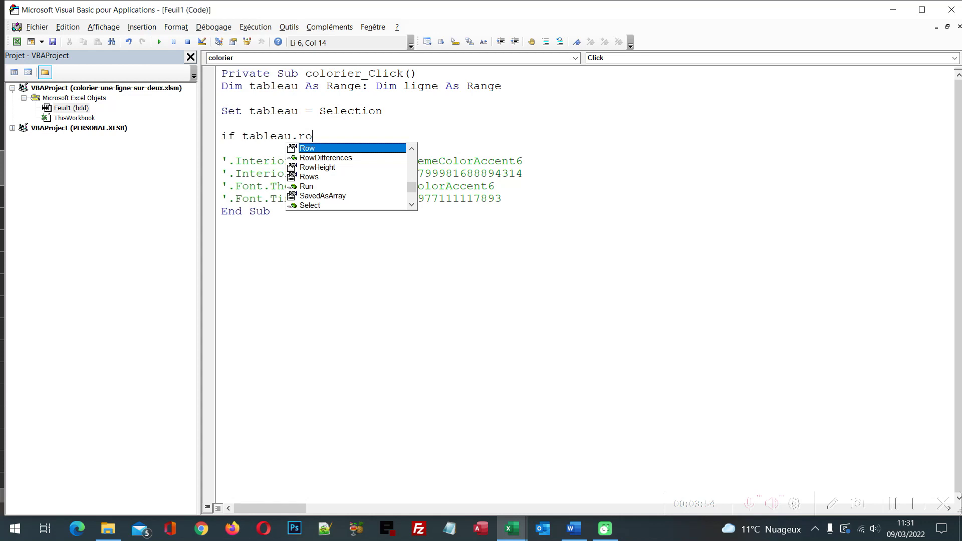
{"action": "type", "text": "ws"}
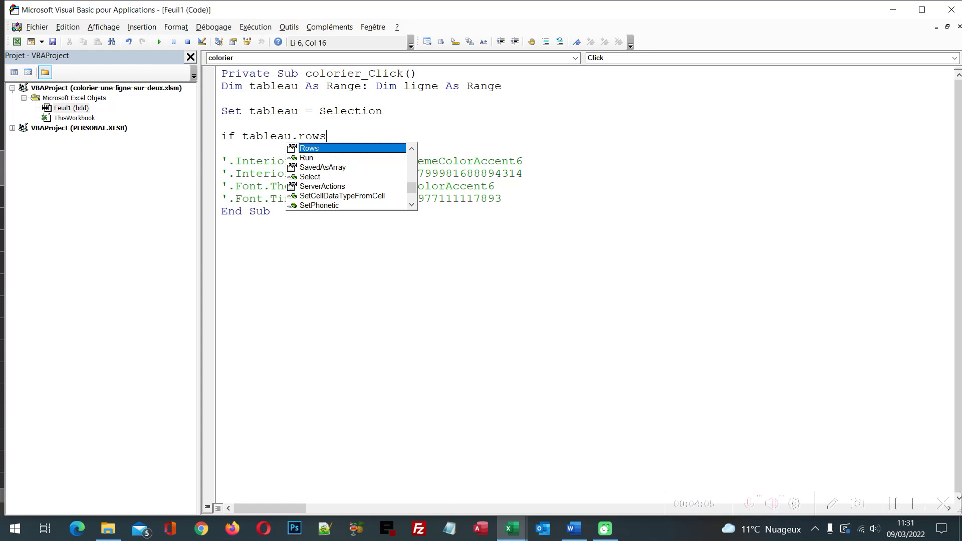
{"action": "type", "text": "."}
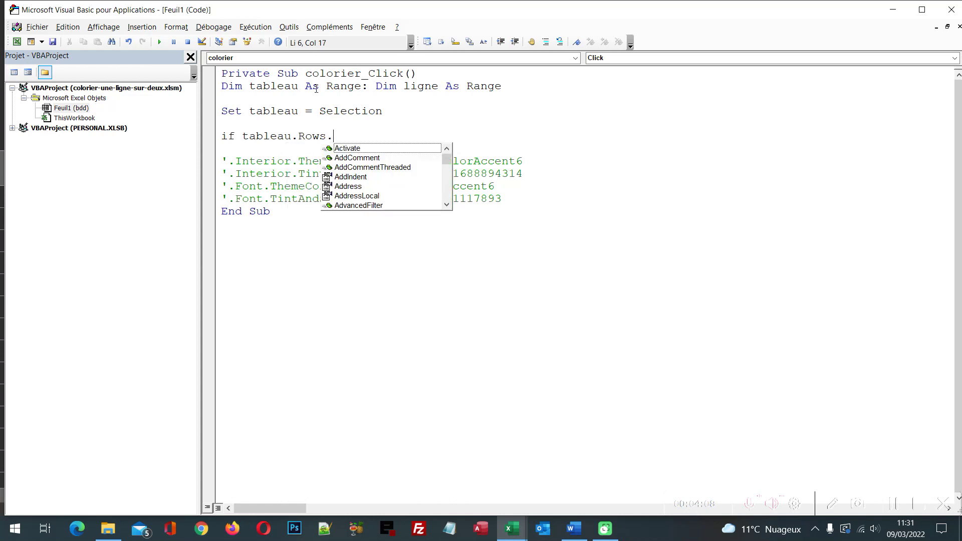
{"action": "type", "text": "count"}
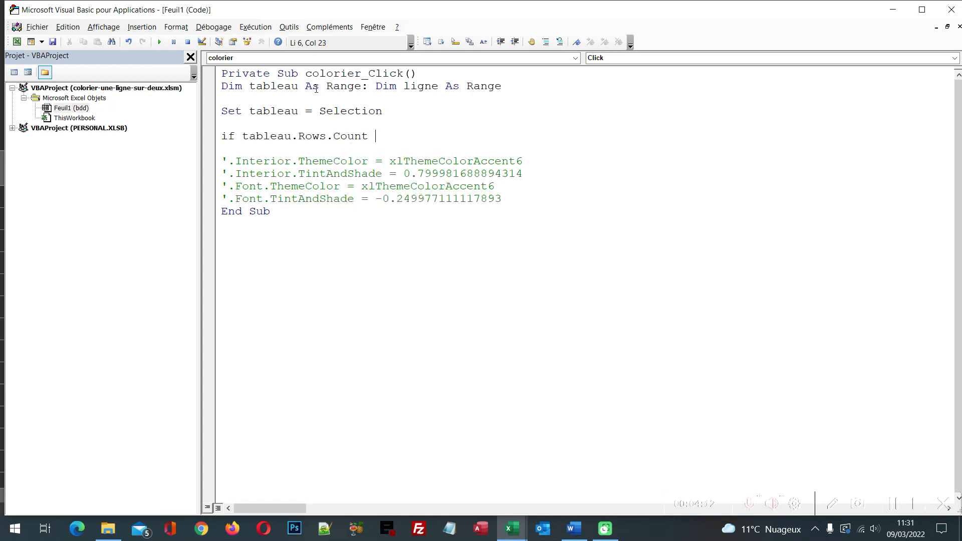
{"action": "type", "text": " >"}
{"action": "type", "text": " 5"}
{"action": "type", "text": " then"}
{"action": "key", "text": "Return"}
{"action": "key", "text": "Return"}
{"action": "key", "text": "Return"}
{"action": "type", "text": "e"}
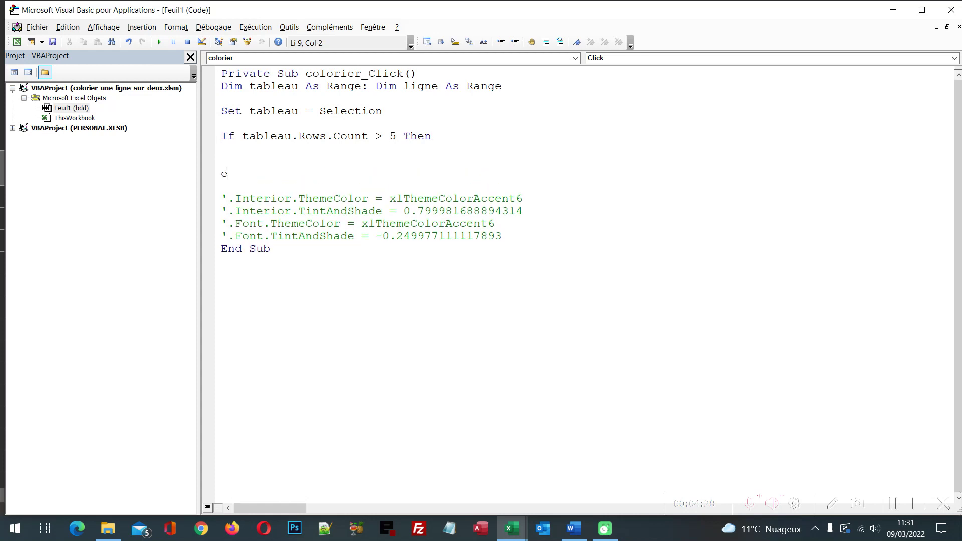
{"action": "type", "text": "lse"}
{"action": "key", "text": "Return"}
{"action": "key", "text": "Return"}
{"action": "type", "text": "end if"}
{"action": "key", "text": "Up"}
Make Else show 'Toutes les lignes du tableau doivent être sélectionnées (CTRL + A)' as a vbInformation MsgBox
{"action": "type", "text": "MsgBox "}
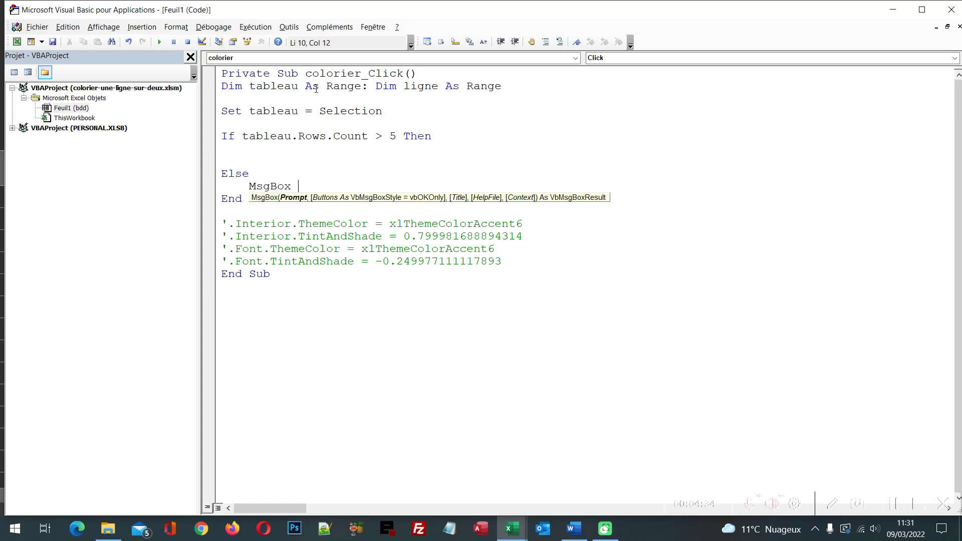
{"action": "type", "text": "\"Toutes les lignes du tabvleau"}
{"action": "key", "text": "BackSpace"}
{"action": "key", "text": "BackSpace"}
{"action": "key", "text": "BackSpace"}
{"action": "key", "text": "BackSpace"}
{"action": "key", "text": "BackSpace"}
{"action": "type", "text": "leau doivent être sélectionnées ("}
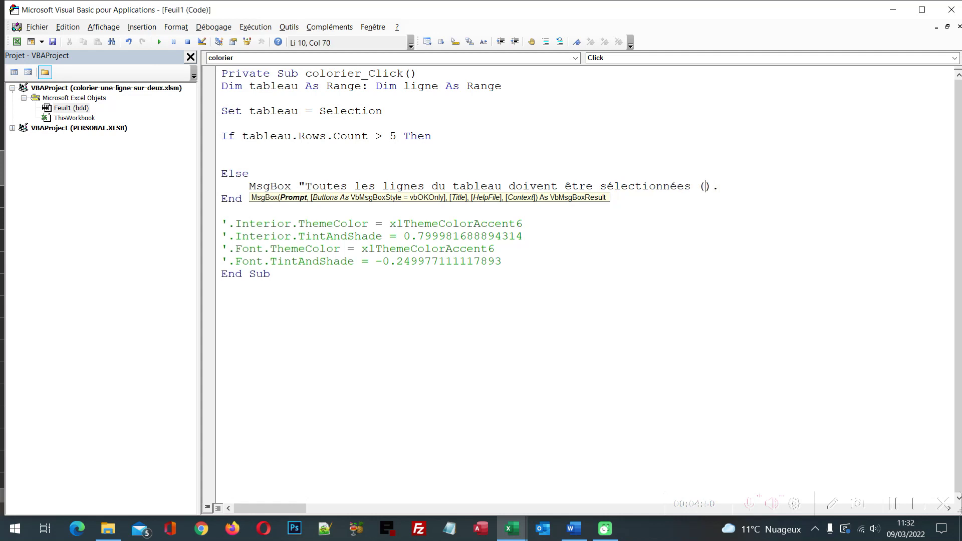
{"action": "type", "text": "CTRL + A"}
{"action": "key", "text": "Right"}
{"action": "type", "text": "\""}
{"action": "type", "text": ","}
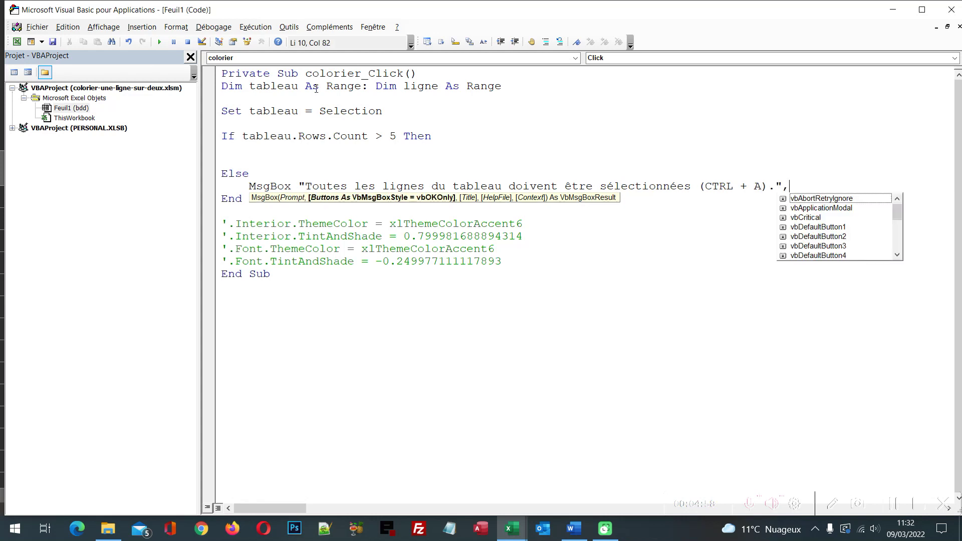
{"action": "type", "text": "vbin"}
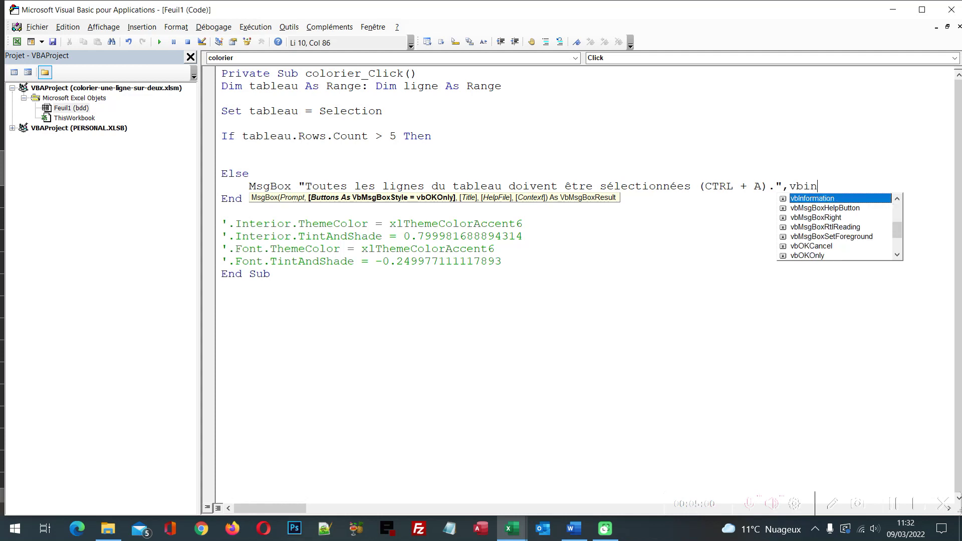
{"action": "key", "text": "Tab"}
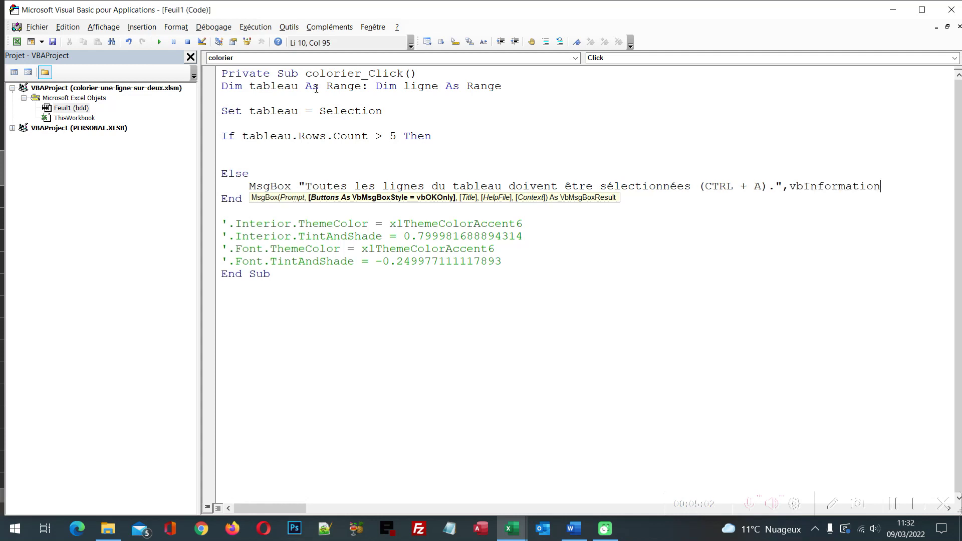
{"action": "key", "text": "Up"}
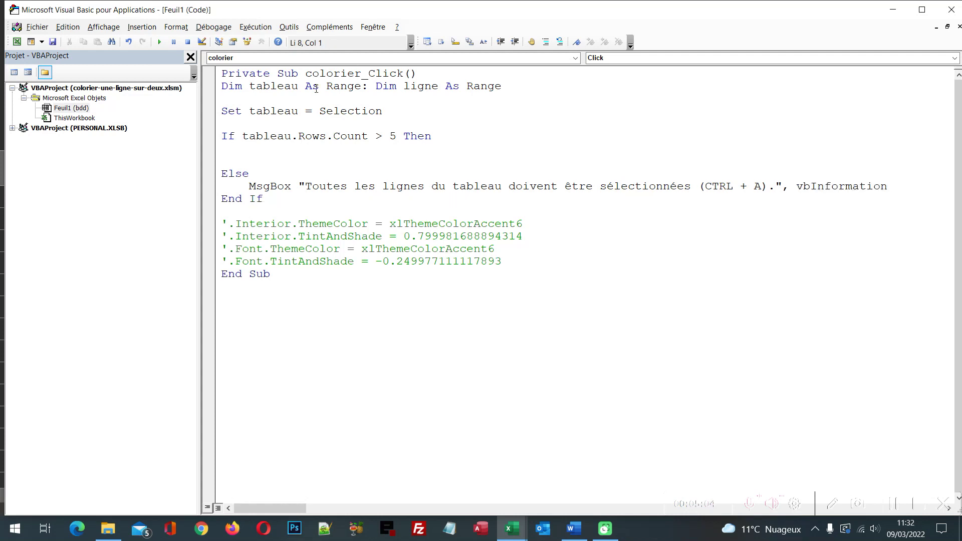
{"action": "key", "text": "BackSpace"}
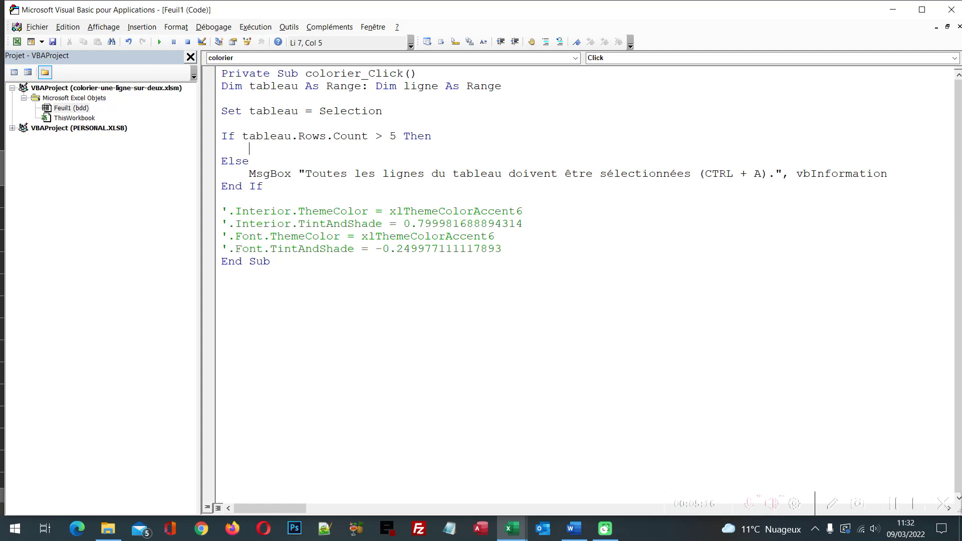
Add a 'For Each ligne In tableau.Rows … Next ligne' loop in the Then branch
{"action": "type", "text": "for each "}
{"action": "type", "text": "lig"}
{"action": "key", "text": "BackSpace"}
{"action": "key", "text": "BackSpace"}
{"action": "type", "text": "igne"}
{"action": "type", "text": " in tableau.ro"}
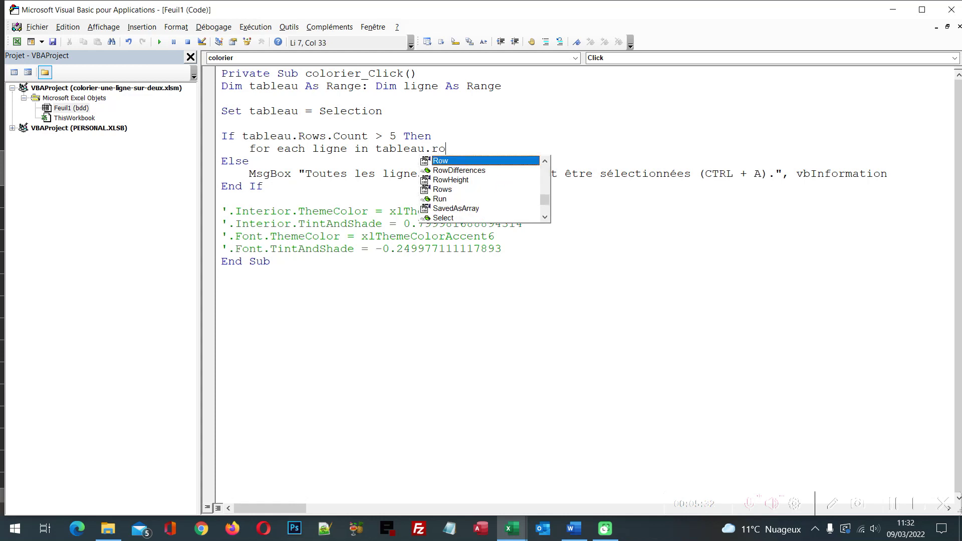
{"action": "key", "text": "Down"}
{"action": "key", "text": "Down"}
{"action": "key", "text": "Down"}
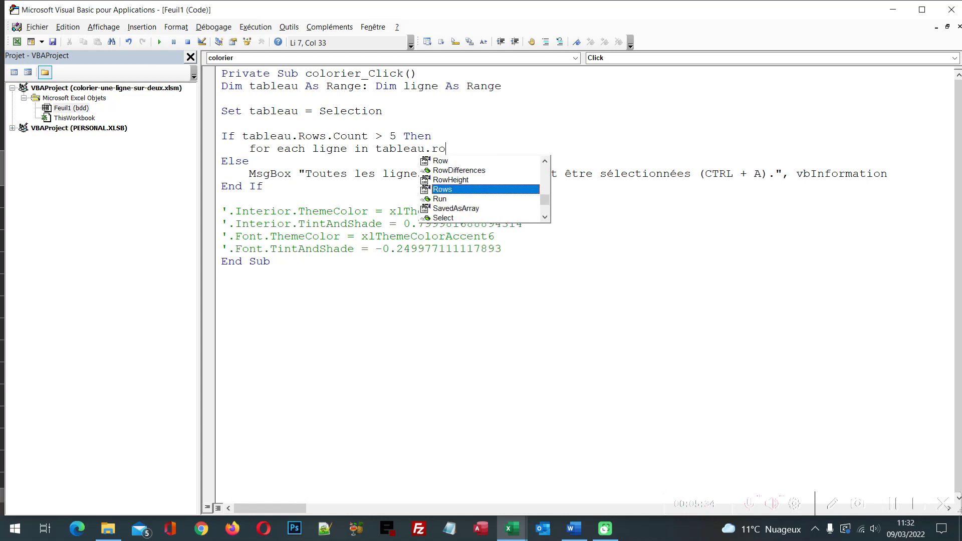
{"action": "key", "text": "Tab"}
{"action": "key", "text": "Return"}
{"action": "key", "text": "Return"}
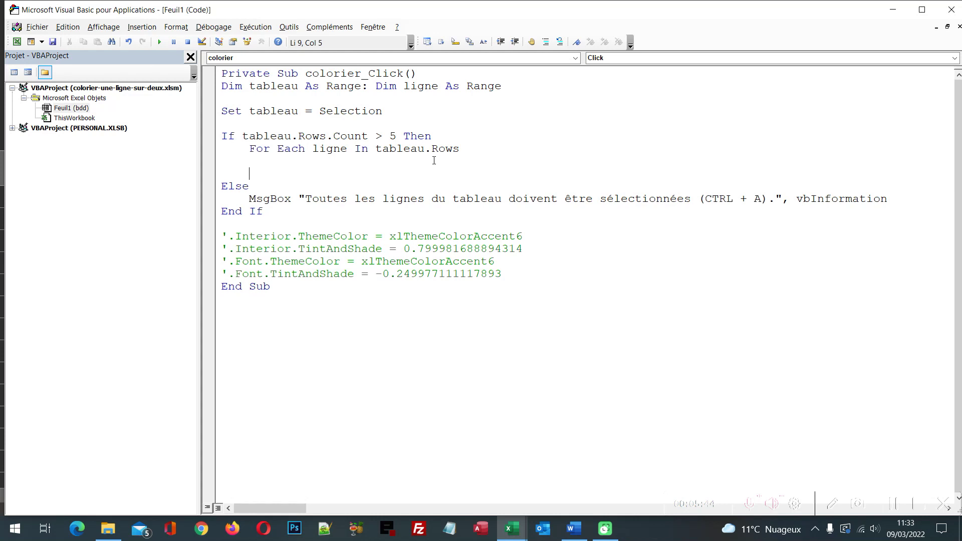
{"action": "type", "text": "next ligne"}
{"action": "left_click", "coordinate": [249, 160]}
Write 'If ligne.Row Mod 2 = 1 And ligne.Row <> tableau.Cells(1, 1).Row Then' inside the loop
{"action": "type", "text": "i"}
{"action": "type", "text": "f"}
{"action": "type", "text": "ligne."}
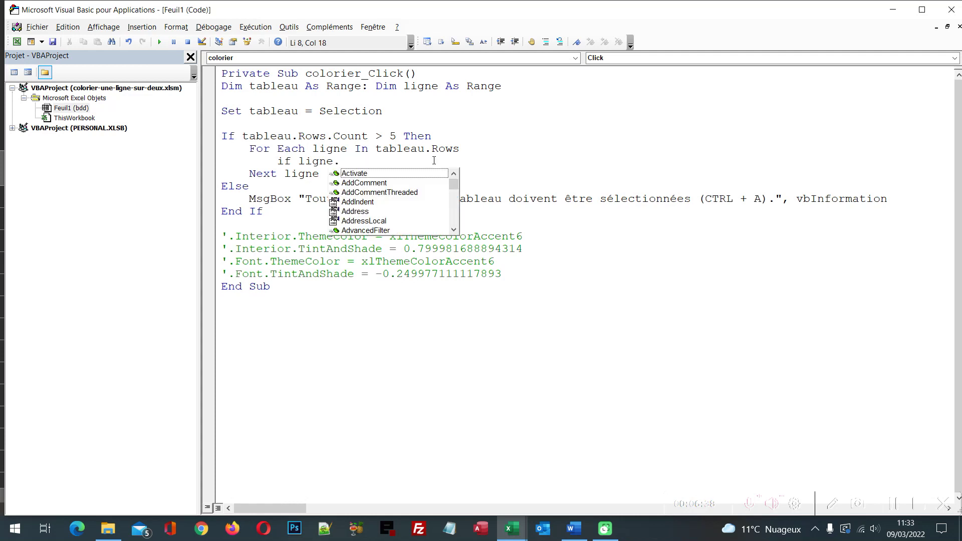
{"action": "type", "text": "Row "}
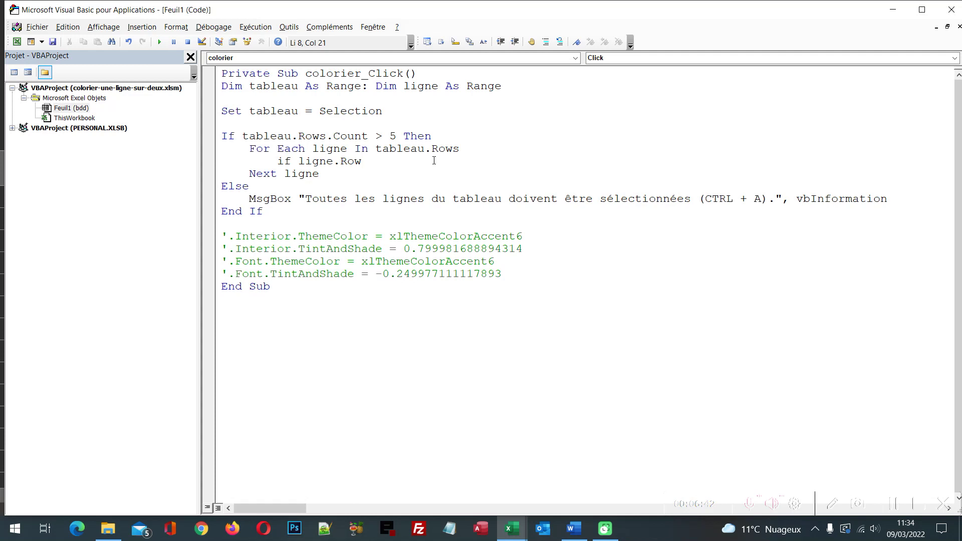
{"action": "type", "text": "Mod "}
{"action": "type", "text": "2 = 1"}
{"action": "type", "text": " and"}
{"action": "type", "text": " li"}
{"action": "type", "text": "gne."}
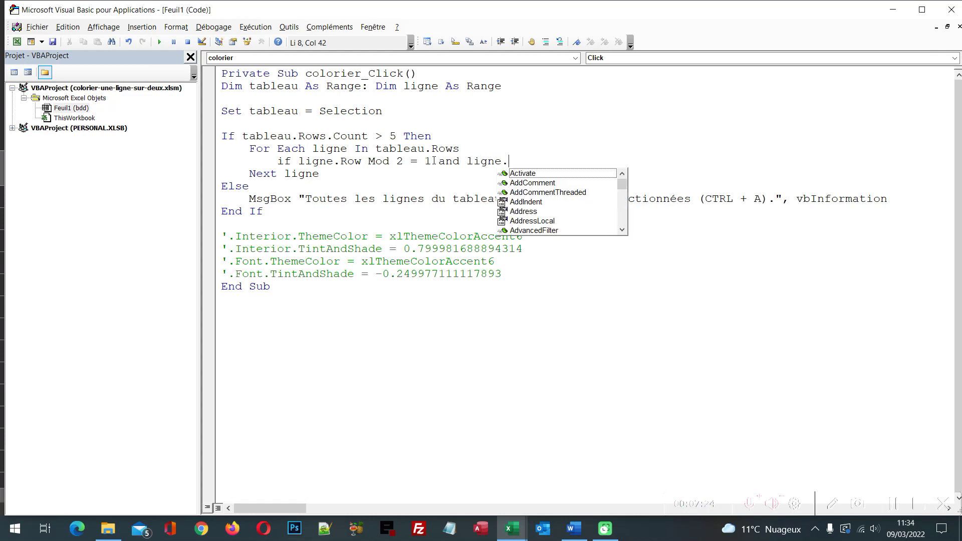
{"action": "type", "text": "row "}
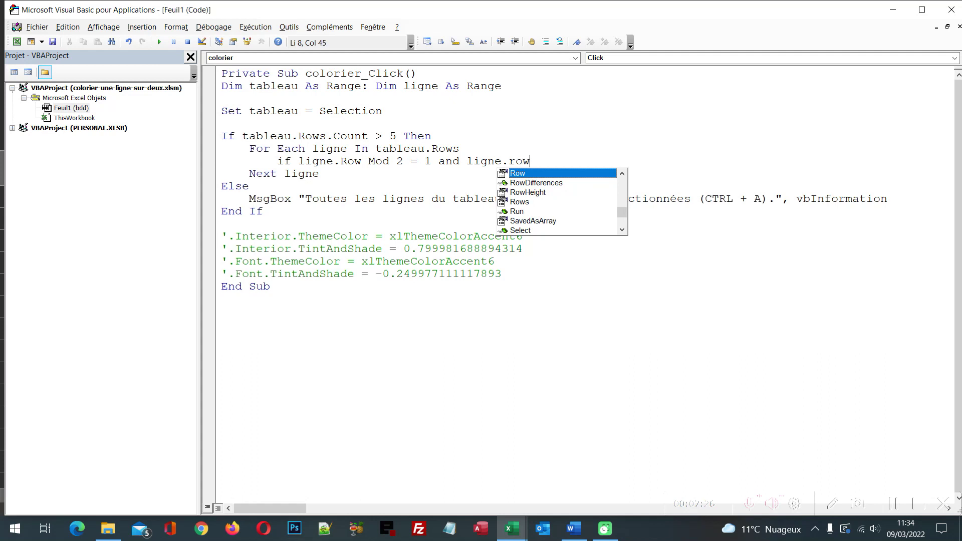
{"action": "type", "text": "<>"}
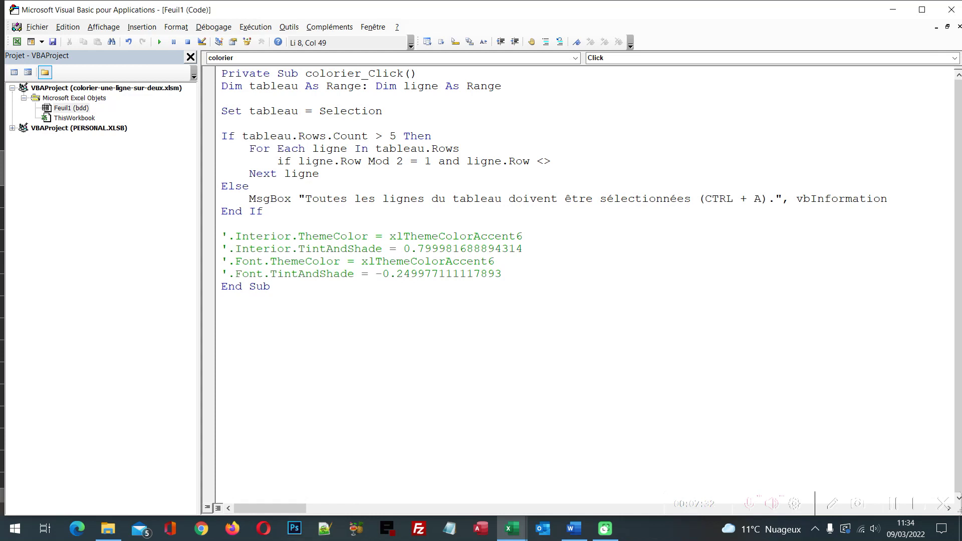
{"action": "type", "text": "tabl"}
{"action": "type", "text": "eau."}
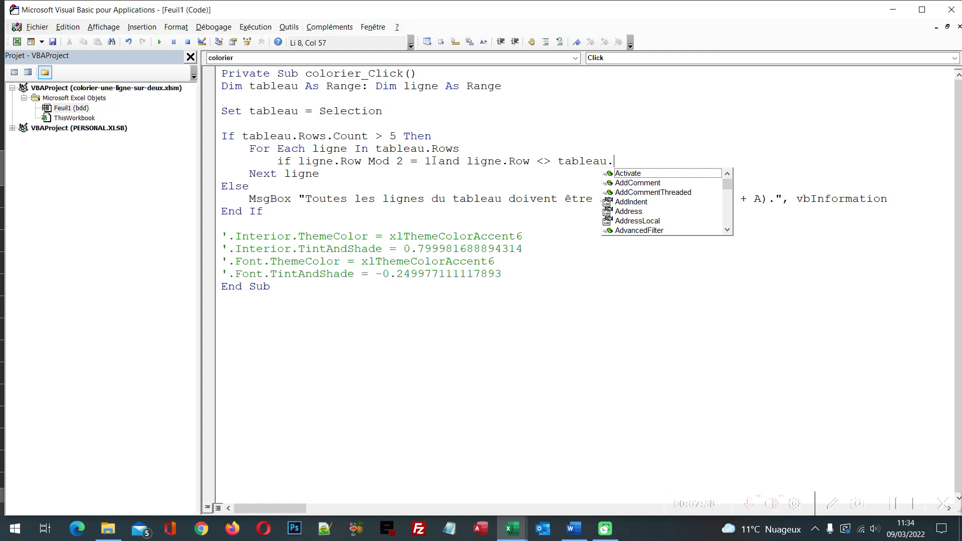
{"action": "type", "text": "cells"}
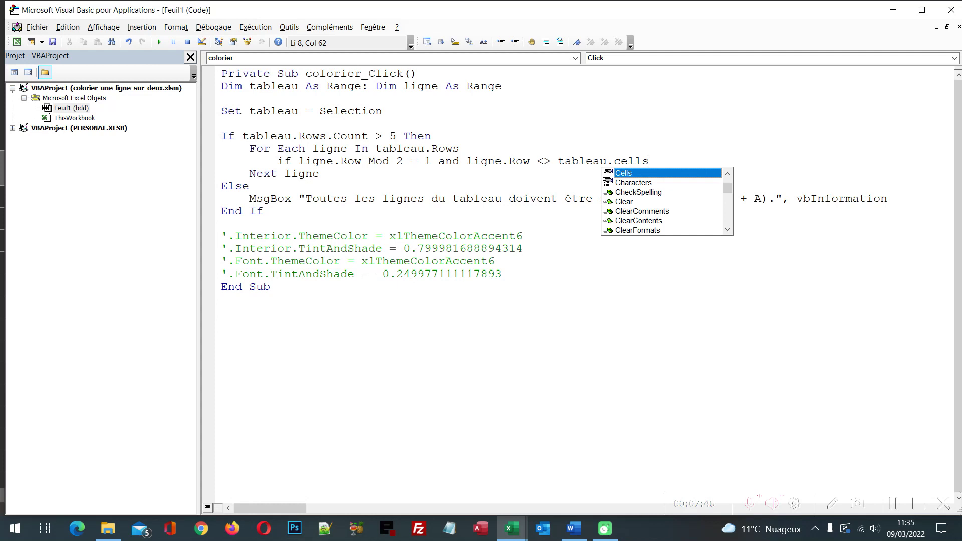
{"action": "type", "text": "("}
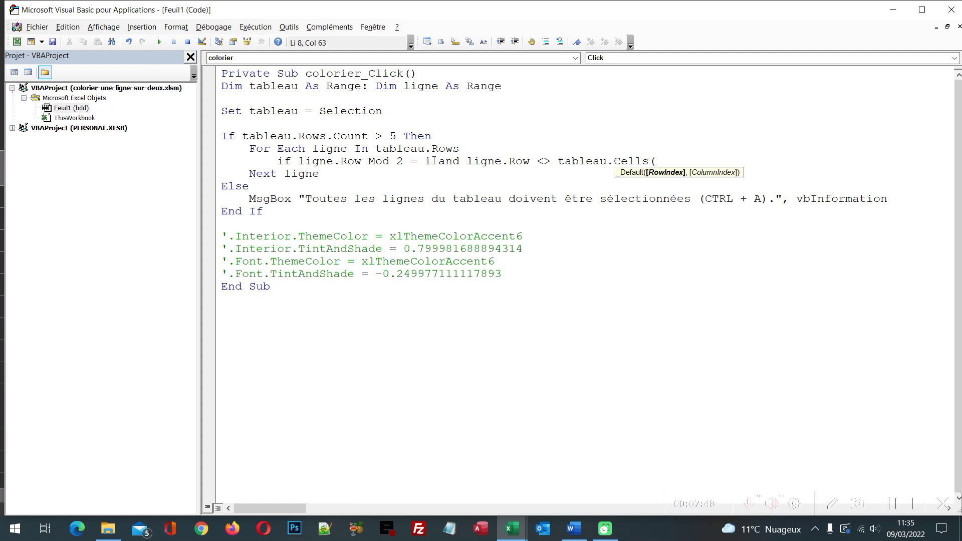
{"action": "type", "text": "1,1"}
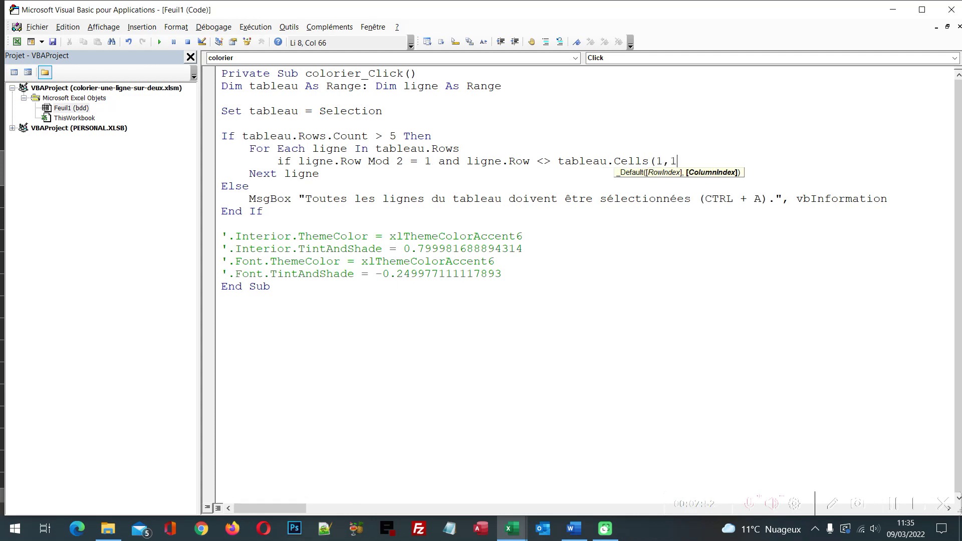
{"action": "type", "text": ")"}
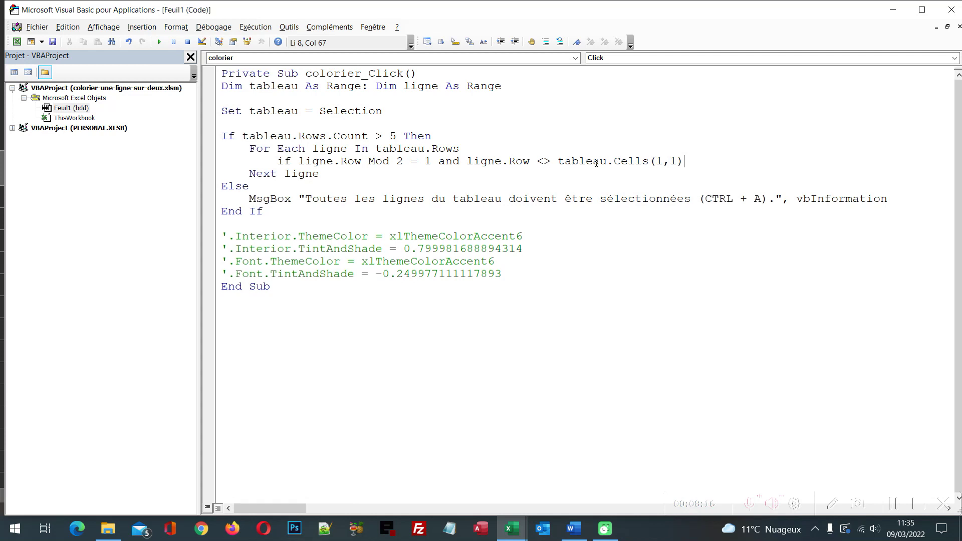
{"action": "type", "text": ".row "}
{"action": "type", "text": "then"}
{"action": "key", "text": "Return"}
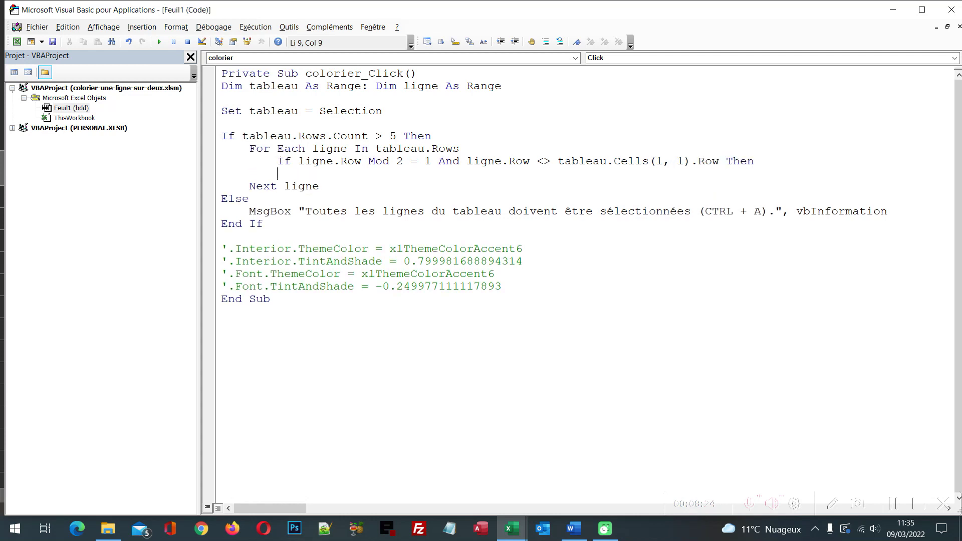
Close the condition with End If and add an empty 'With ligne … End With' block inside it
{"action": "key", "text": "Return"}
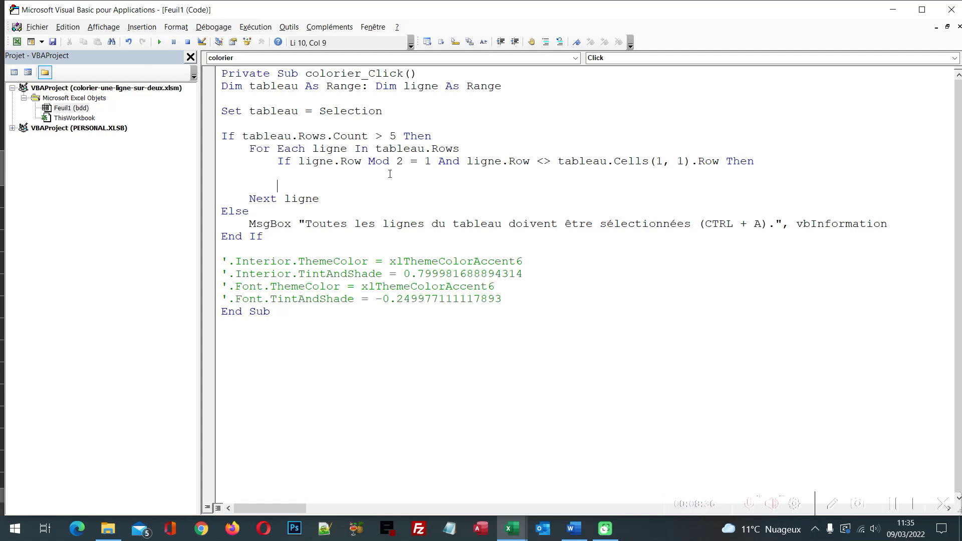
{"action": "type", "text": "end if"}
{"action": "key", "text": "Up"}
{"action": "type", "text": "With ligne"}
{"action": "key", "text": "Return"}
{"action": "key", "text": "Return"}
{"action": "type", "text": "endwith"}
{"action": "key", "text": "Up"}
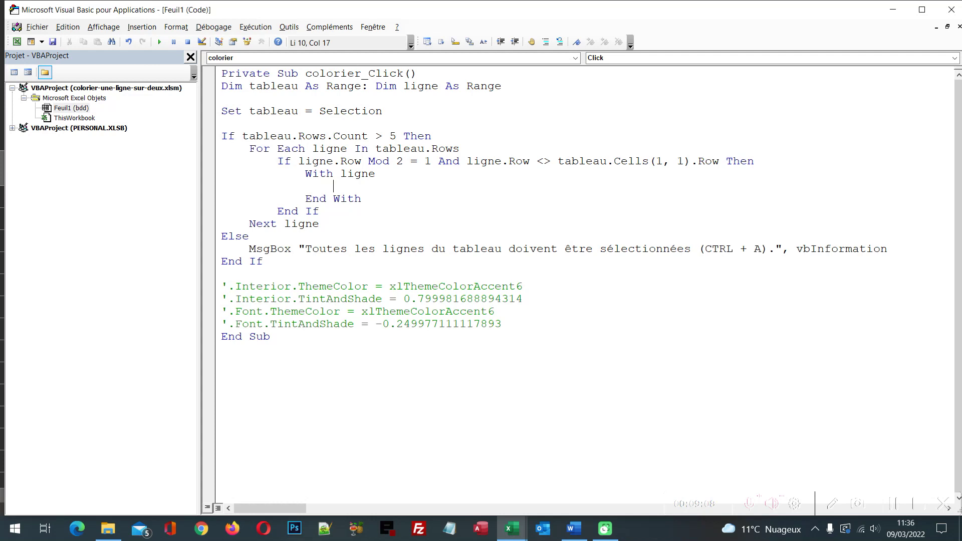
{"action": "left_click", "coordinate": [516, 324]}
Uncomment the four .Interior/.Font formatting lines and cut them from the end of the macro
{"action": "key", "text": "shift+Home"}
{"action": "key", "text": "shift+Up"}
{"action": "key", "text": "shift+Up"}
{"action": "key", "text": "shift+Up"}
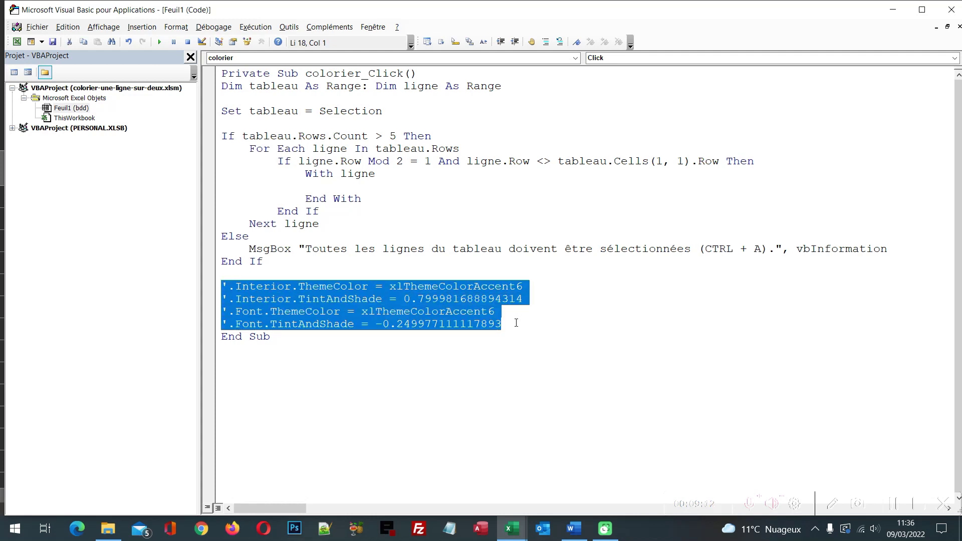
{"action": "left_click", "coordinate": [559, 43]}
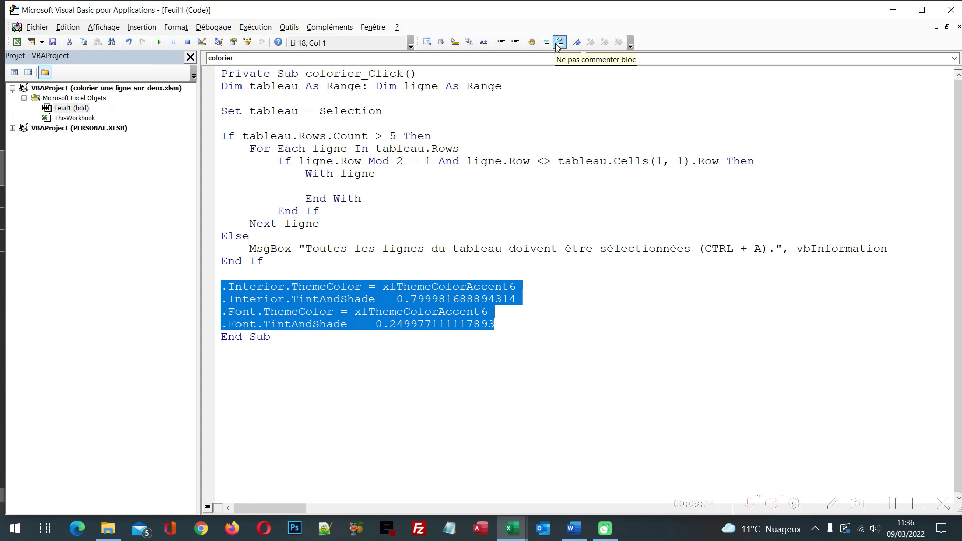
{"action": "key", "text": "ctrl+x"}
{"action": "key", "text": "BackSpace"}
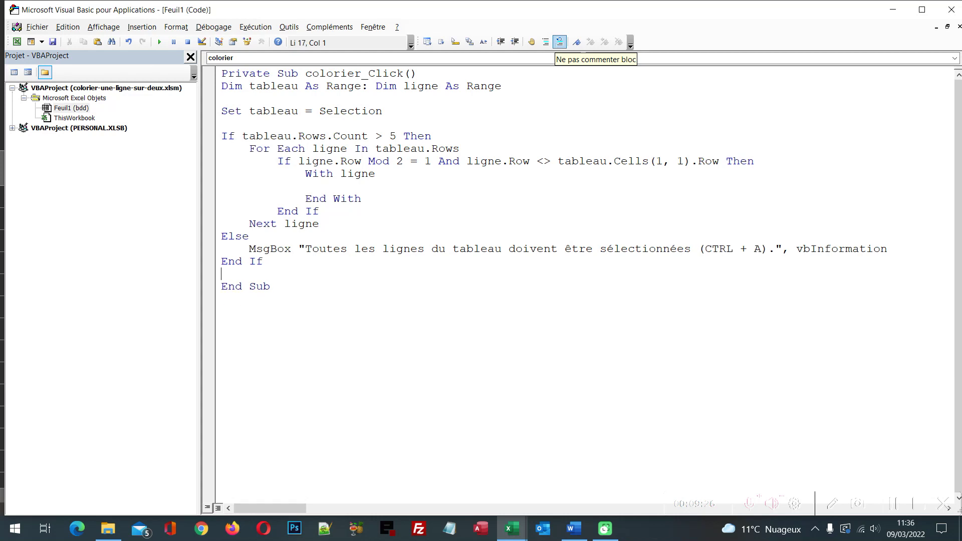
Paste the formatting lines inside With ligne, indent them twice, then switch back to Excel
{"action": "left_click", "coordinate": [395, 185]}
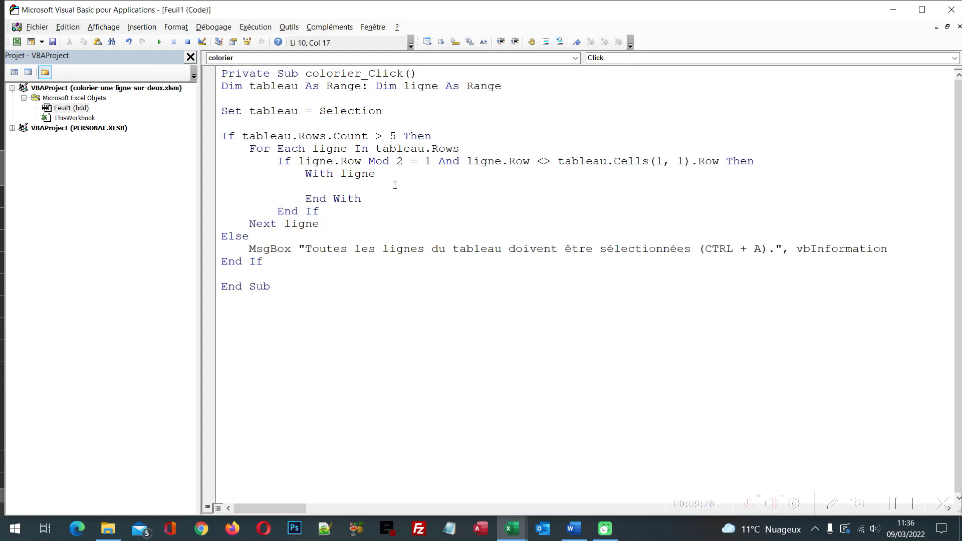
{"action": "key", "text": "ctrl+v"}
{"action": "key", "text": "shift+Home"}
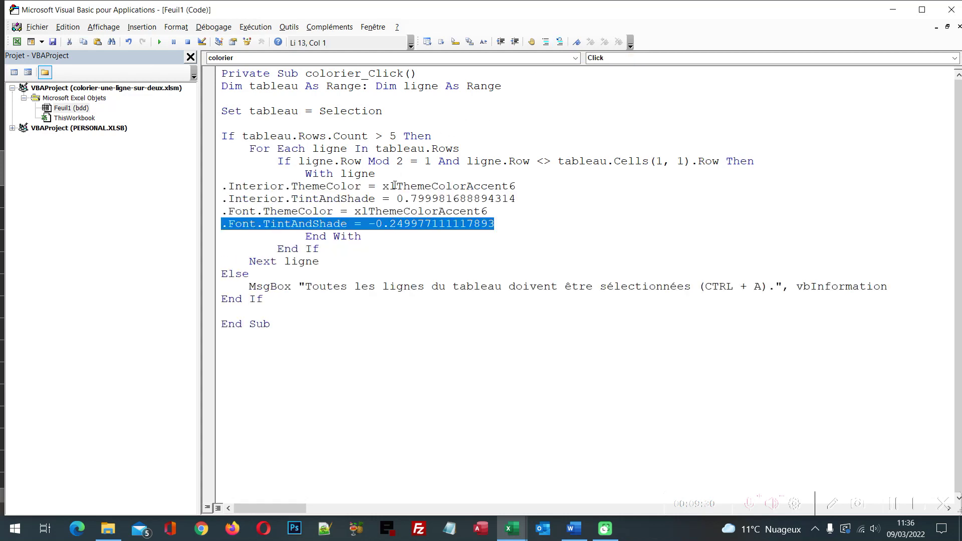
{"action": "key", "text": "shift+Up"}
{"action": "key", "text": "shift+Up"}
{"action": "key", "text": "shift+Up"}
{"action": "key", "text": "Tab"}
{"action": "key", "text": "Tab"}
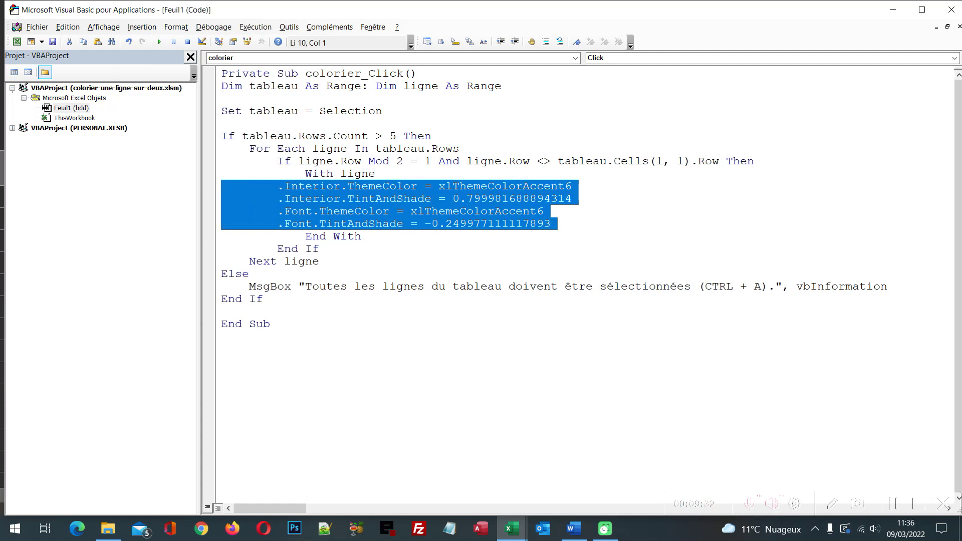
{"action": "key", "text": "Tab"}
{"action": "key", "text": "Tab"}
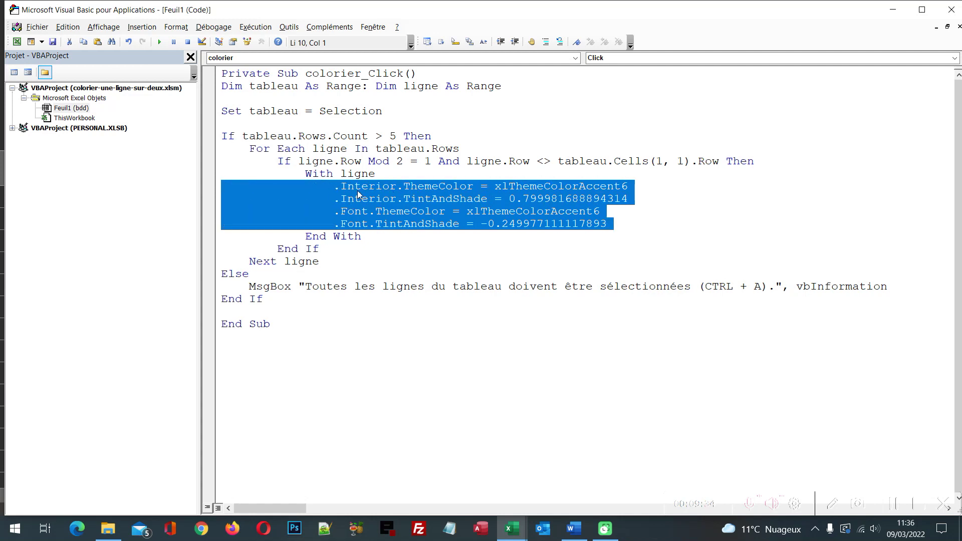
{"action": "left_click", "coordinate": [355, 188]}
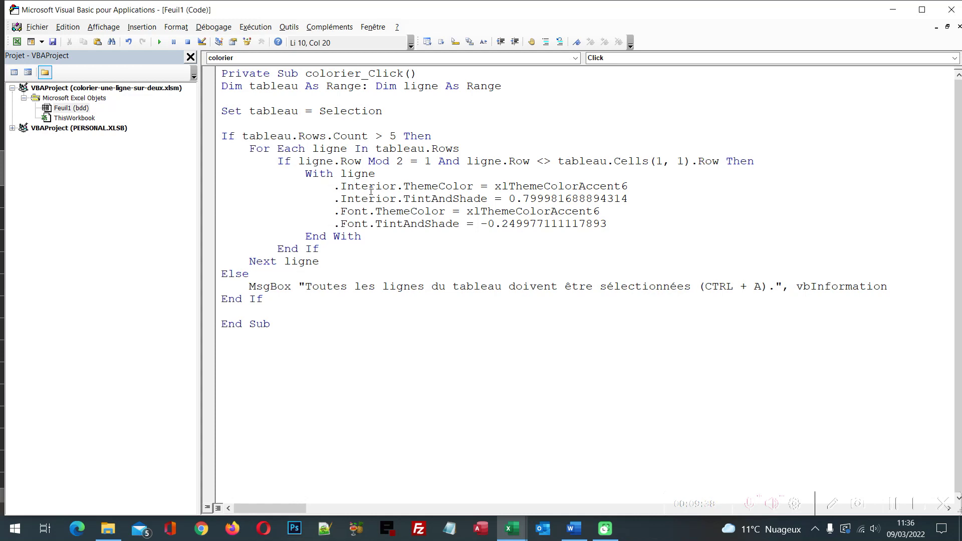
{"action": "double_click", "coordinate": [363, 176]}
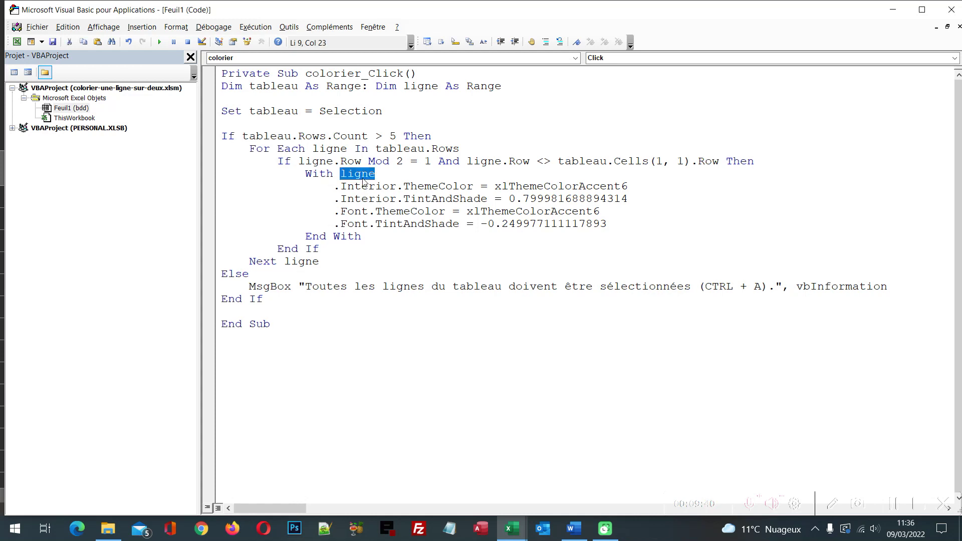
{"action": "double_click", "coordinate": [358, 213]}
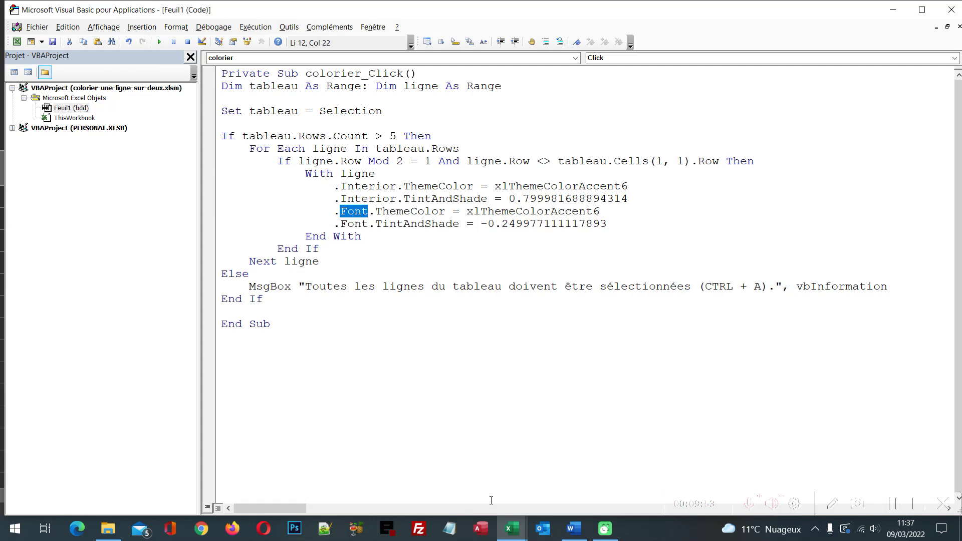
{"action": "mouse_move", "coordinate": [511, 529]}
{"action": "left_click", "coordinate": [441, 466]}
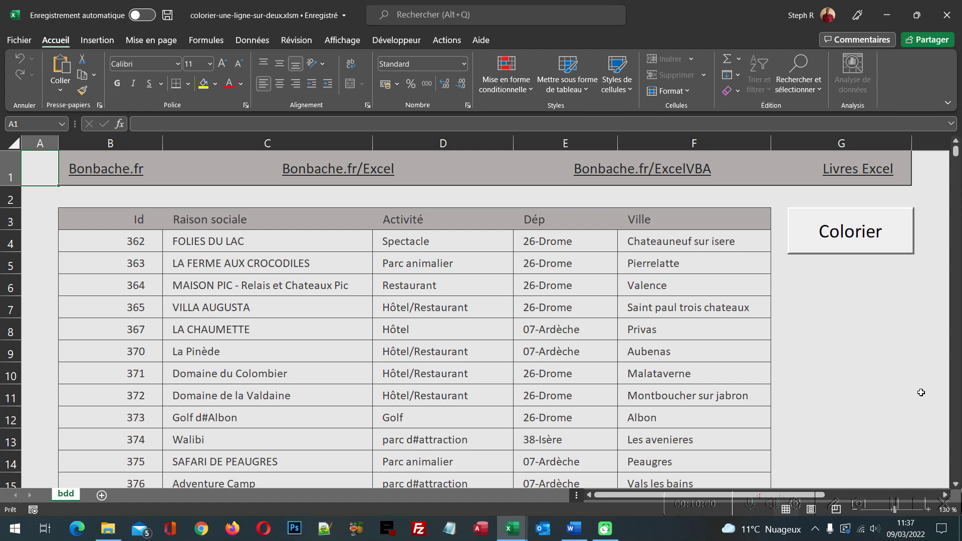
{"action": "left_click", "coordinate": [885, 242]}
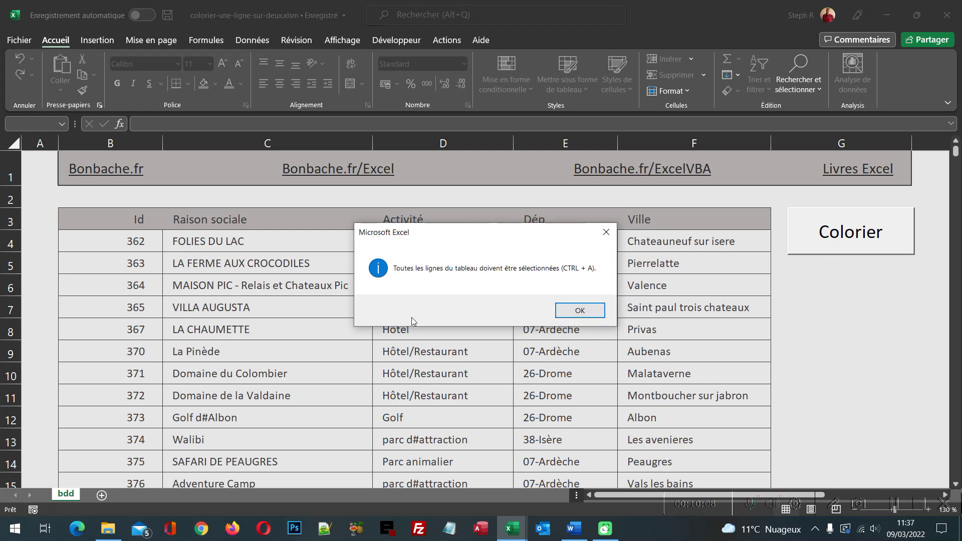
{"action": "left_click", "coordinate": [577, 311]}
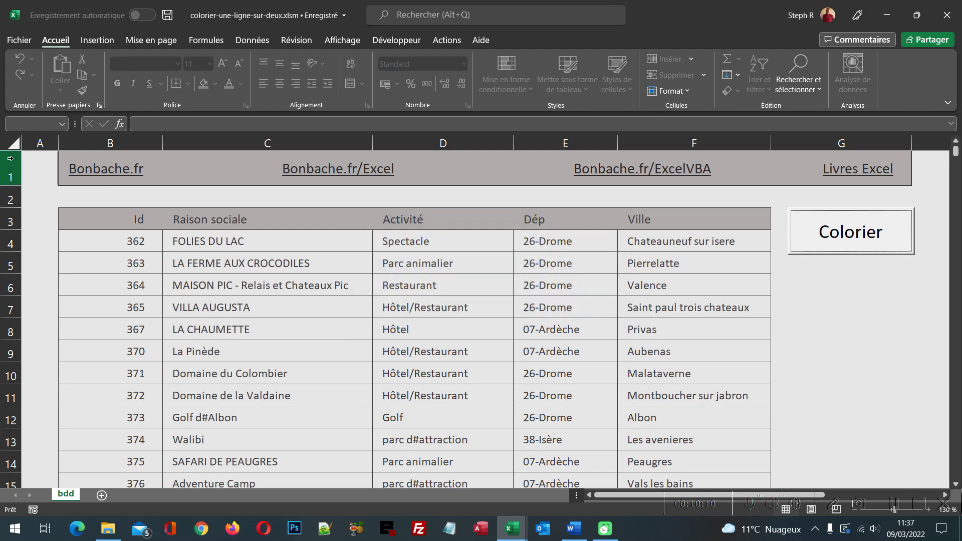
{"action": "left_click", "coordinate": [448, 313]}
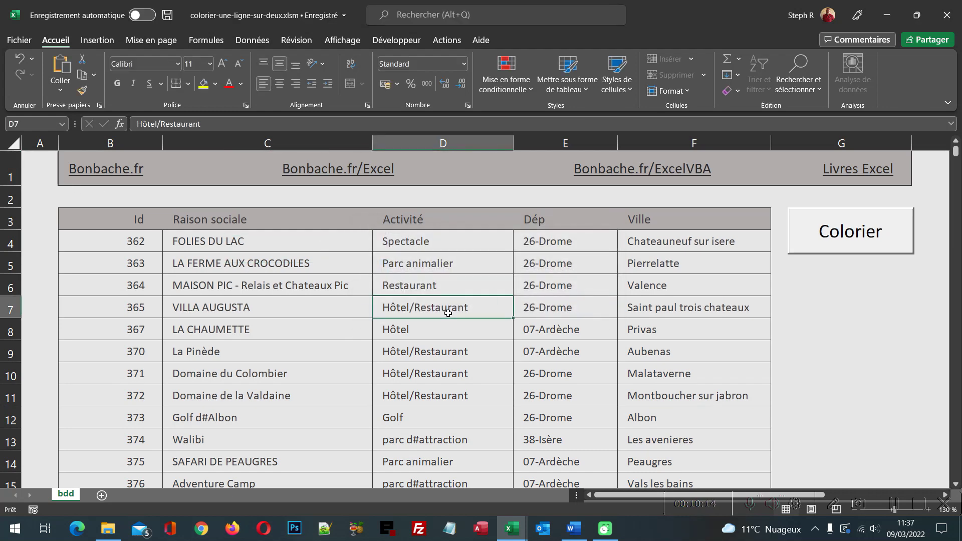
Select the whole company table with Ctrl+A, run Colorier, and scroll to check the green stripes
{"action": "key", "text": "ctrl+a"}
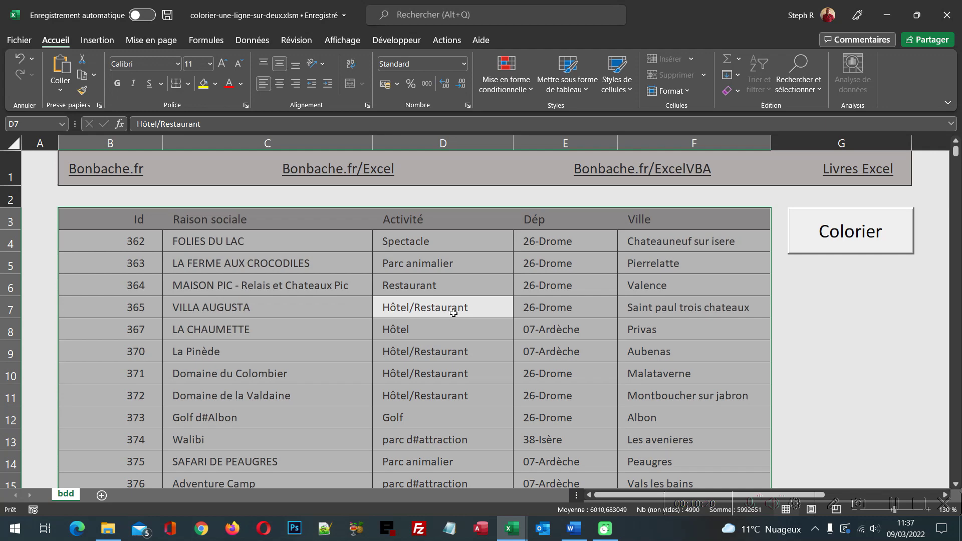
{"action": "left_click", "coordinate": [876, 246]}
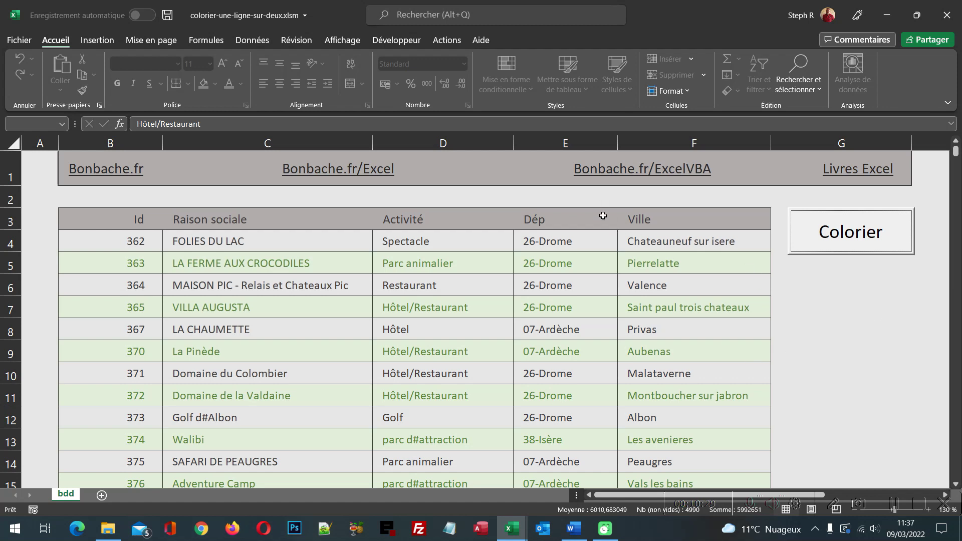
{"action": "scroll", "coordinate": [604, 277], "scroll_direction": "down", "scroll_amount": 2}
{"action": "scroll", "coordinate": [604, 278], "scroll_direction": "down", "scroll_amount": 3}
{"action": "scroll", "coordinate": [604, 278], "scroll_direction": "down", "scroll_amount": 1}
{"action": "scroll", "coordinate": [604, 278], "scroll_direction": "down", "scroll_amount": 3}
{"action": "scroll", "coordinate": [604, 278], "scroll_direction": "down", "scroll_amount": 3}
{"action": "scroll", "coordinate": [604, 278], "scroll_direction": "down", "scroll_amount": 2}
{"action": "scroll", "coordinate": [604, 278], "scroll_direction": "down", "scroll_amount": 1}
{"action": "scroll", "coordinate": [604, 278], "scroll_direction": "down", "scroll_amount": 2}
{"action": "scroll", "coordinate": [604, 277], "scroll_direction": "down", "scroll_amount": 3}
{"action": "scroll", "coordinate": [604, 277], "scroll_direction": "down", "scroll_amount": 3}
{"action": "scroll", "coordinate": [604, 277], "scroll_direction": "up", "scroll_amount": 7}
{"action": "scroll", "coordinate": [604, 278], "scroll_direction": "up", "scroll_amount": 8}
{"action": "scroll", "coordinate": [604, 277], "scroll_direction": "up", "scroll_amount": 7}
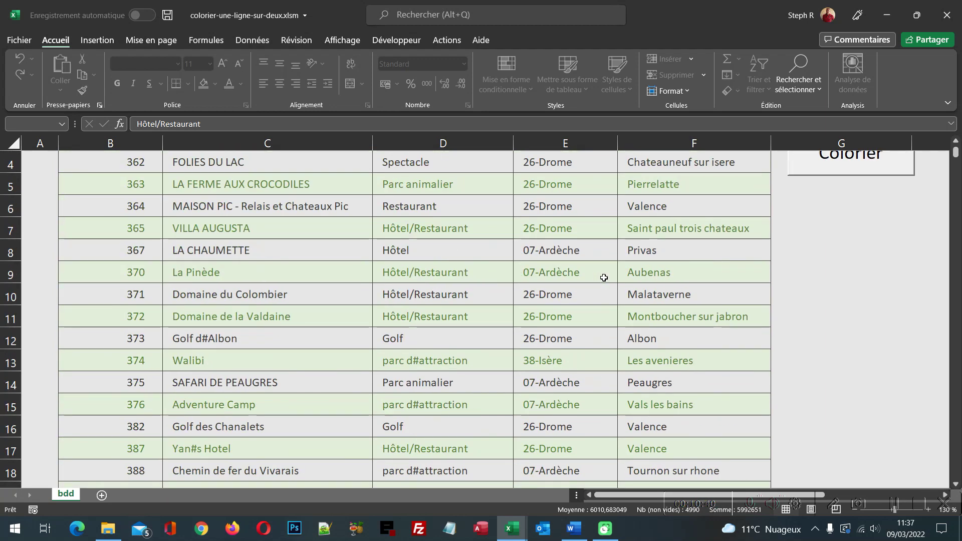
{"action": "scroll", "coordinate": [604, 277], "scroll_direction": "up", "scroll_amount": 1}
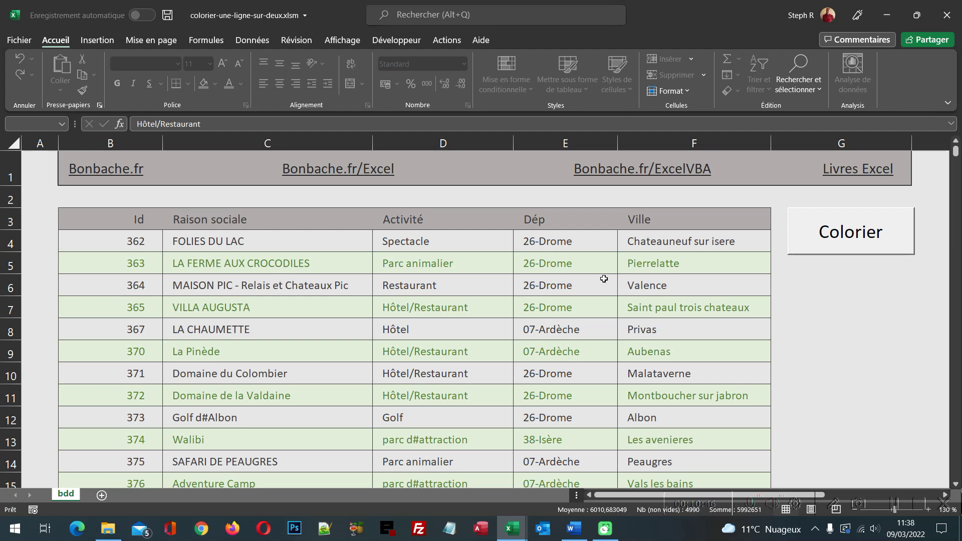
Show the Actions ribbon commands, briefly view the VBA editor, and return to Excel
{"action": "left_click", "coordinate": [482, 40]}
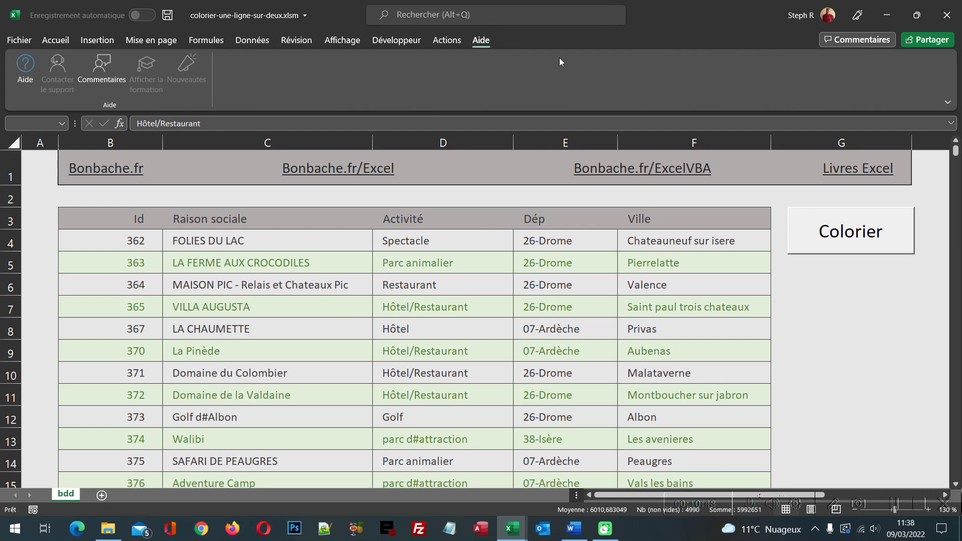
{"action": "left_click", "coordinate": [440, 41]}
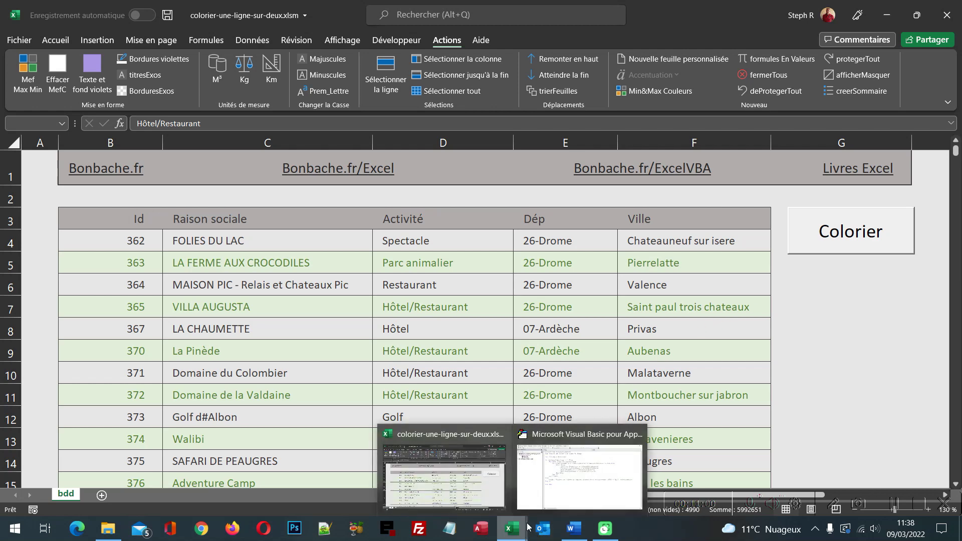
{"action": "mouse_move", "coordinate": [511, 529]}
{"action": "left_click", "coordinate": [577, 479]}
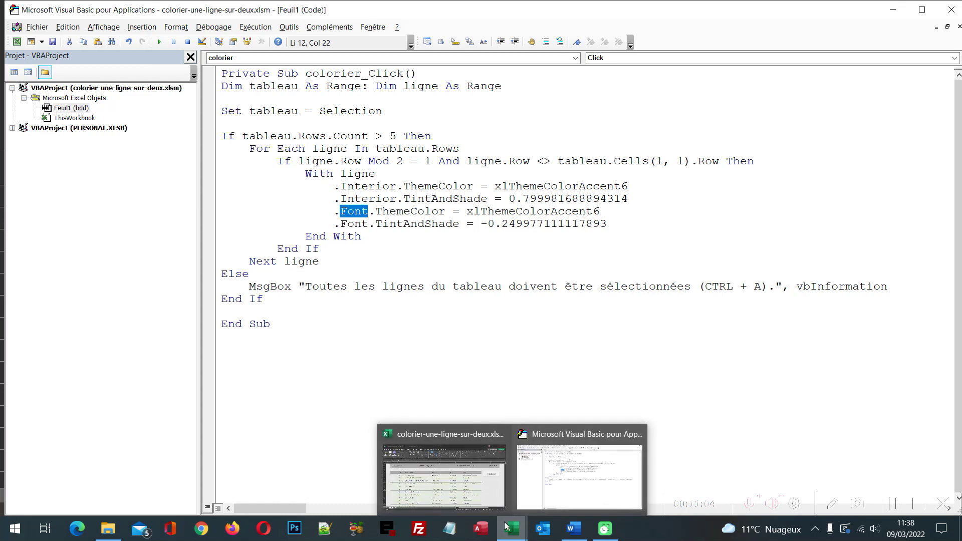
{"action": "left_click", "coordinate": [484, 489]}
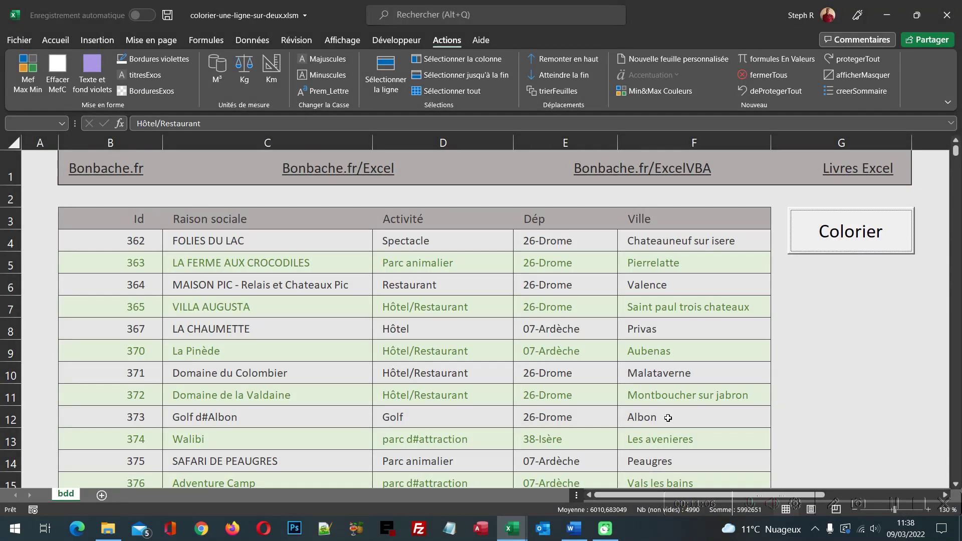